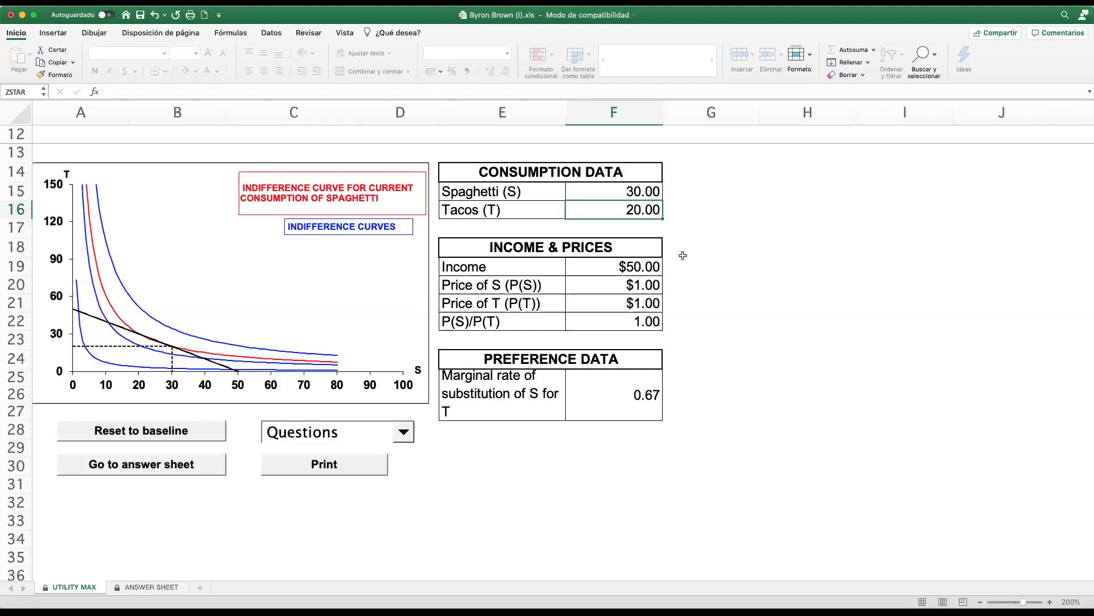
- Try to edit the Tacos (T) consumption value in cell F16
scroll(678, 254, "down", 1)
double_click(622, 207)
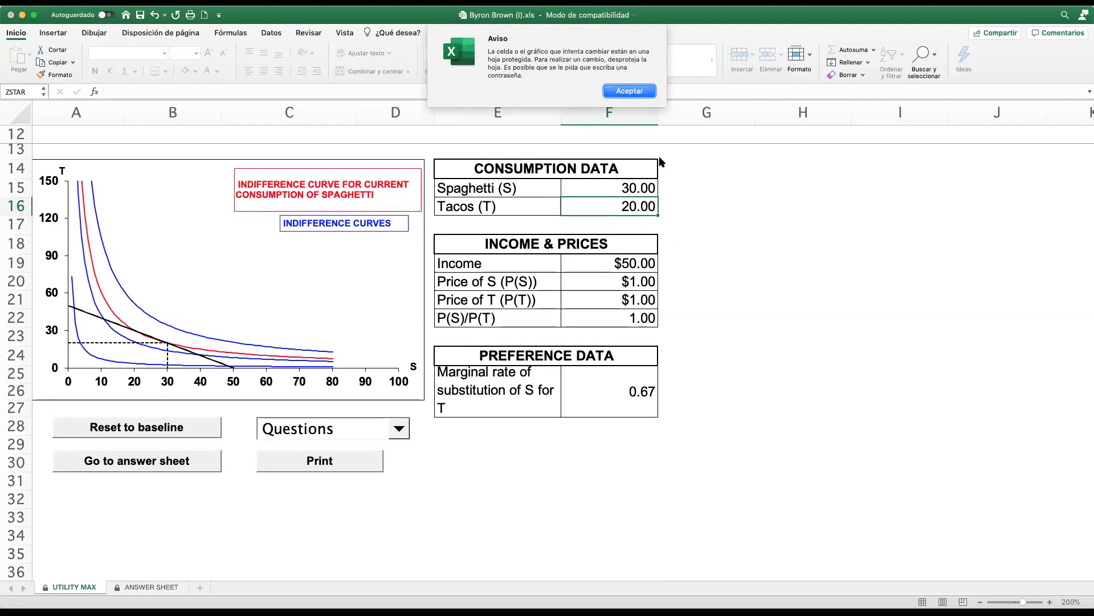
left_click(630, 91)
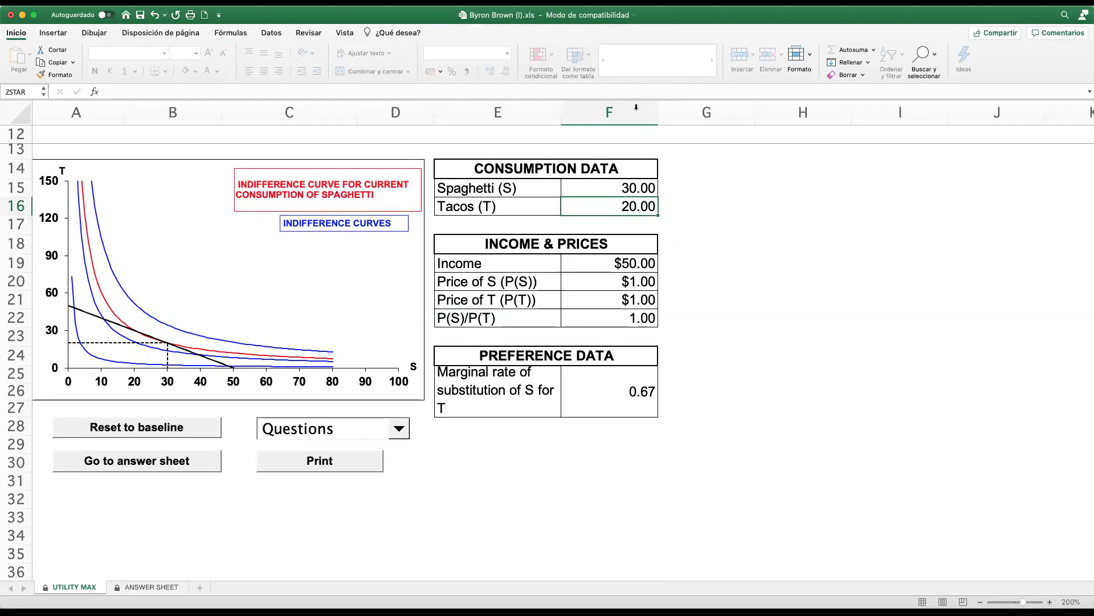
- Set the Spaghetti (S) consumption to 40, and return it to 30
left_click(623, 188)
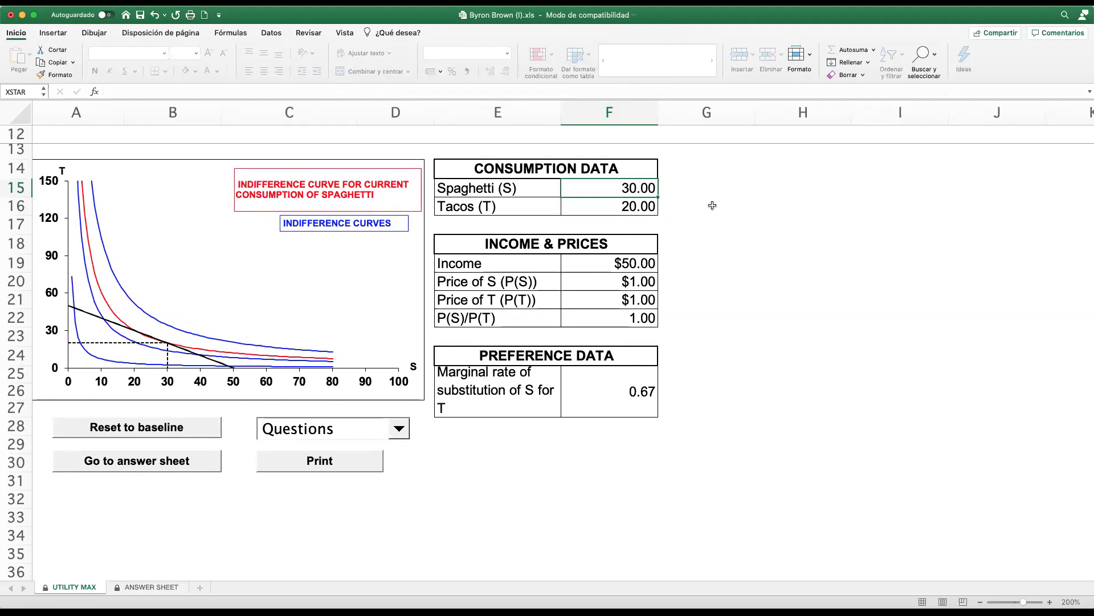
type("40")
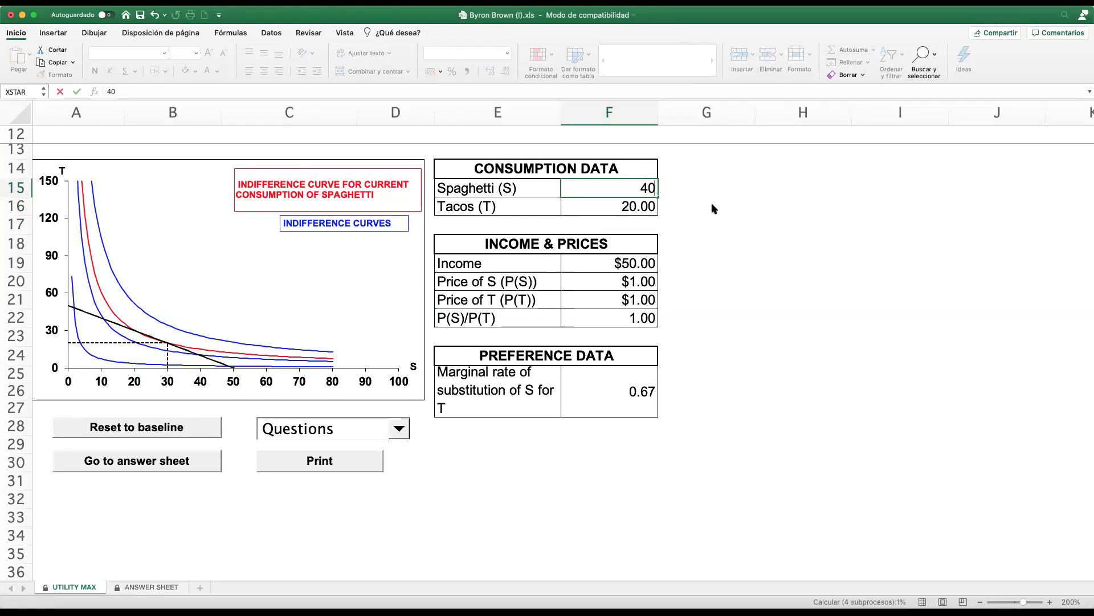
key("Return")
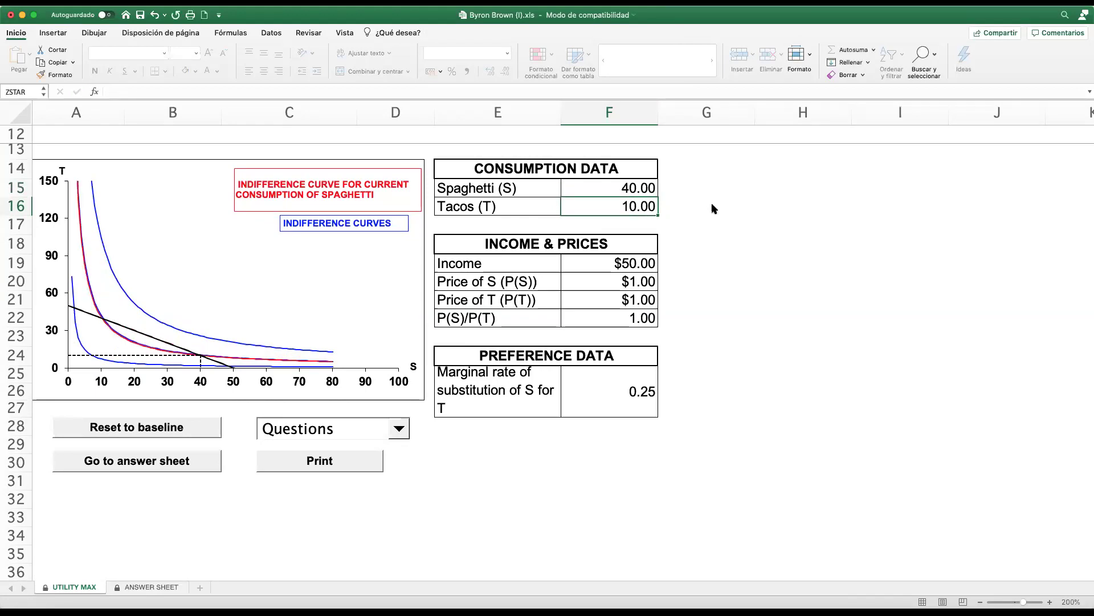
key("Up")
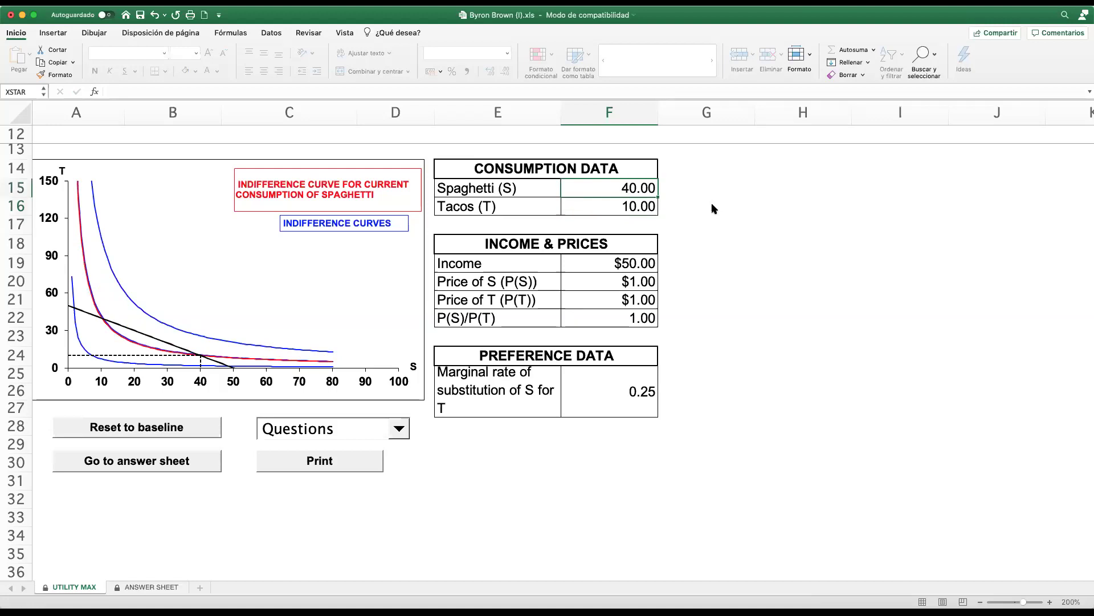
type("30")
key("Return")
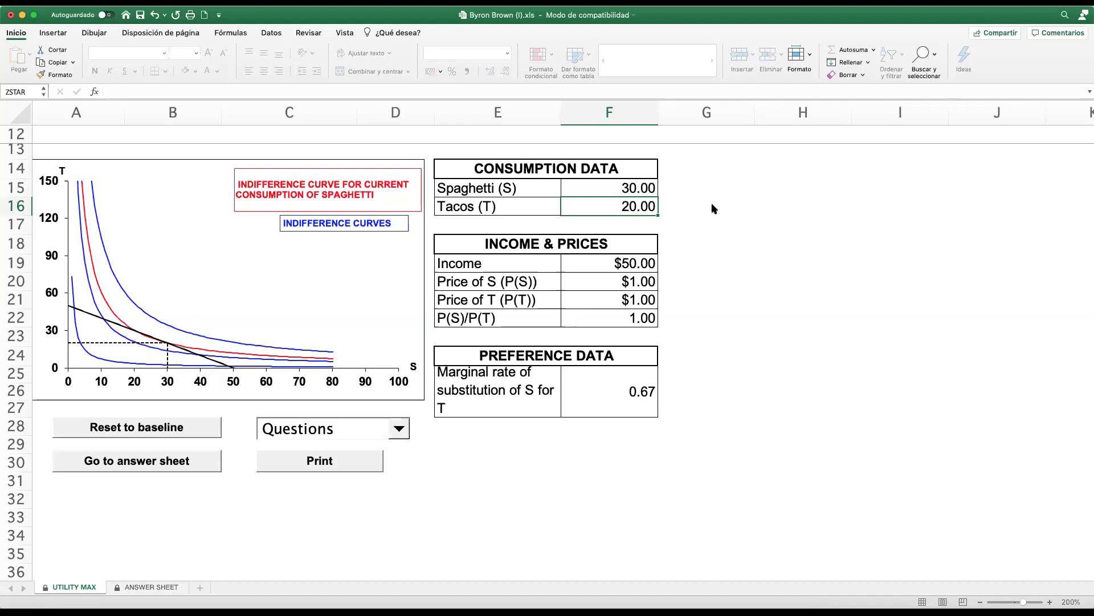
- Set the Spaghetti (S) consumption to 40 and examine the resulting consumption point on the indifference curve chart
key("Up")
type("40")
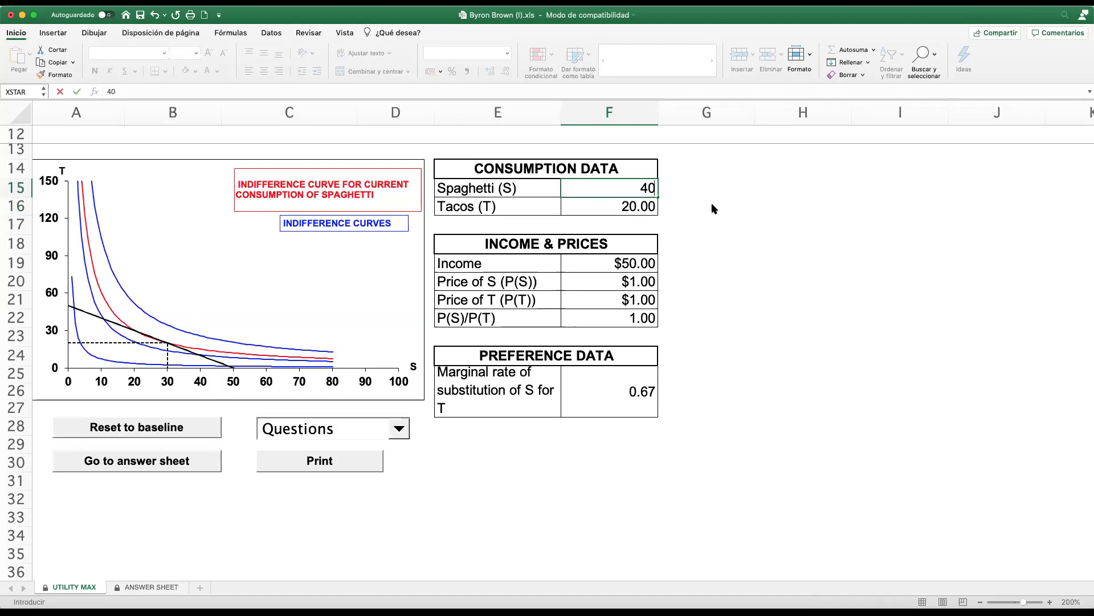
key("Return")
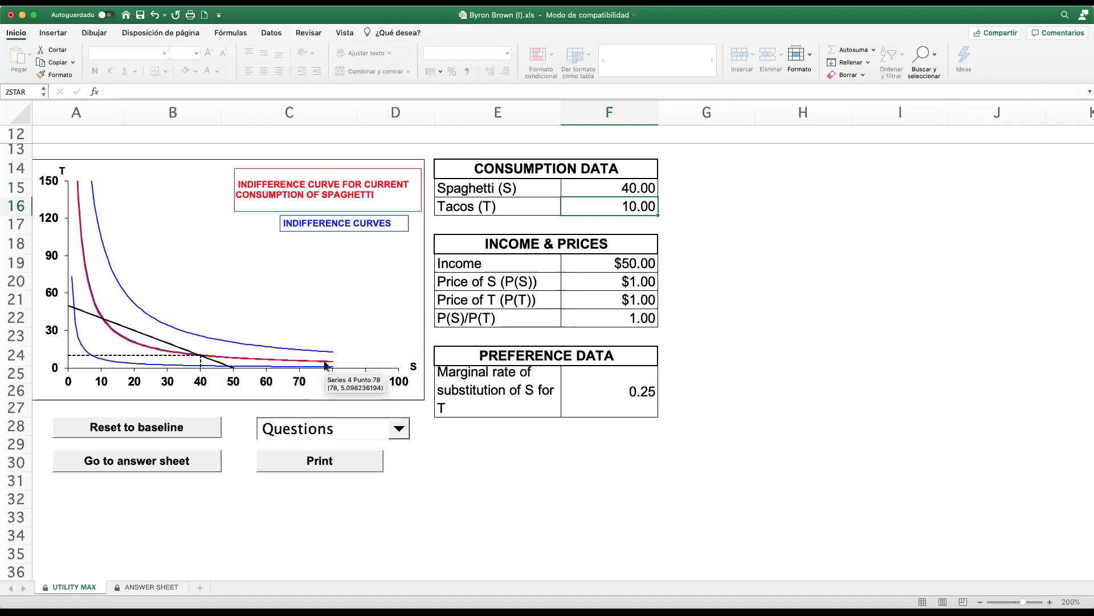
mouse_move(201, 374)
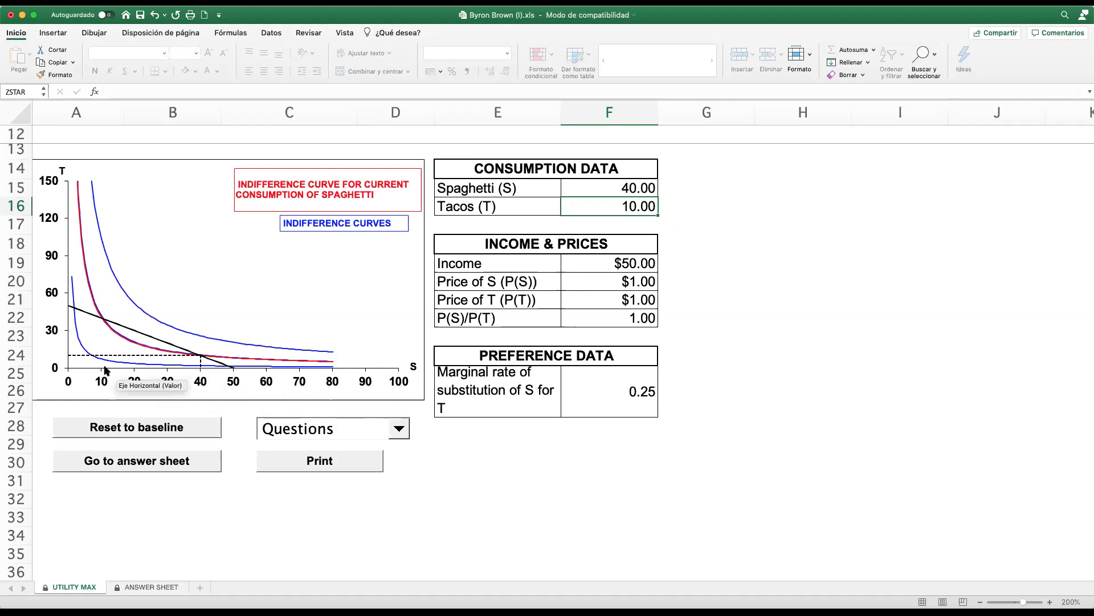
mouse_move(67, 359)
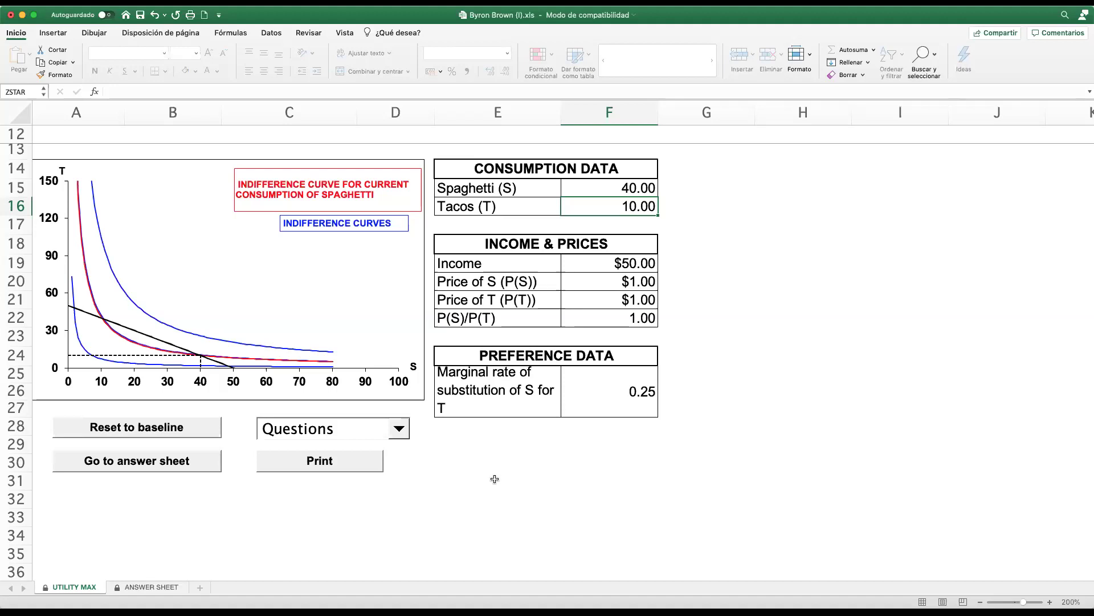
- Set the Spaghetti (S) consumption to 30, and reduce it further to 20
left_click(643, 188)
type("30")
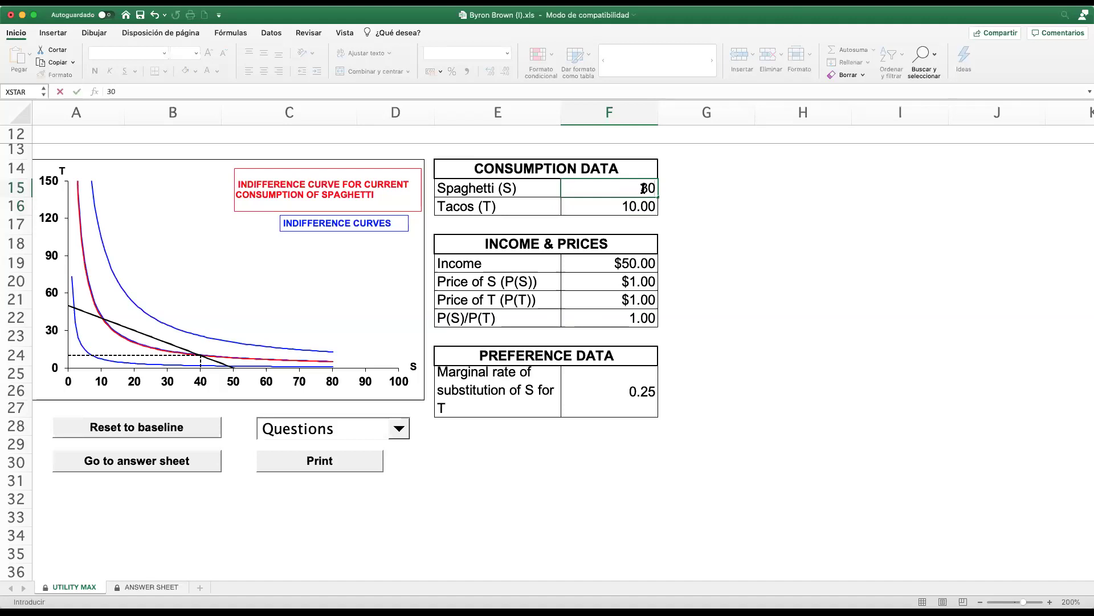
key("Return")
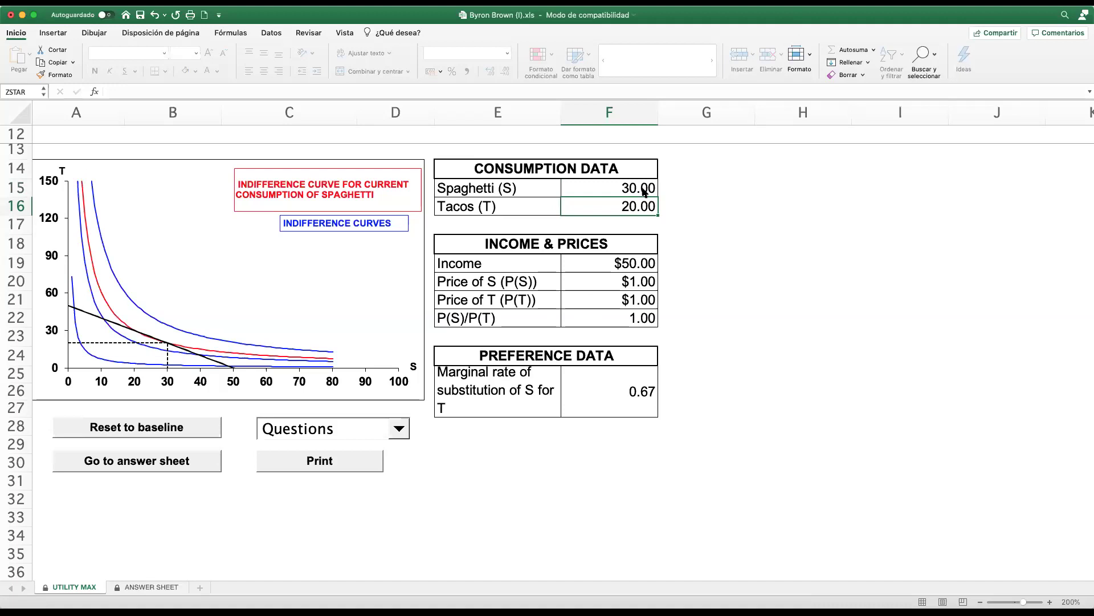
left_click(643, 191)
type("20")
key("Return")
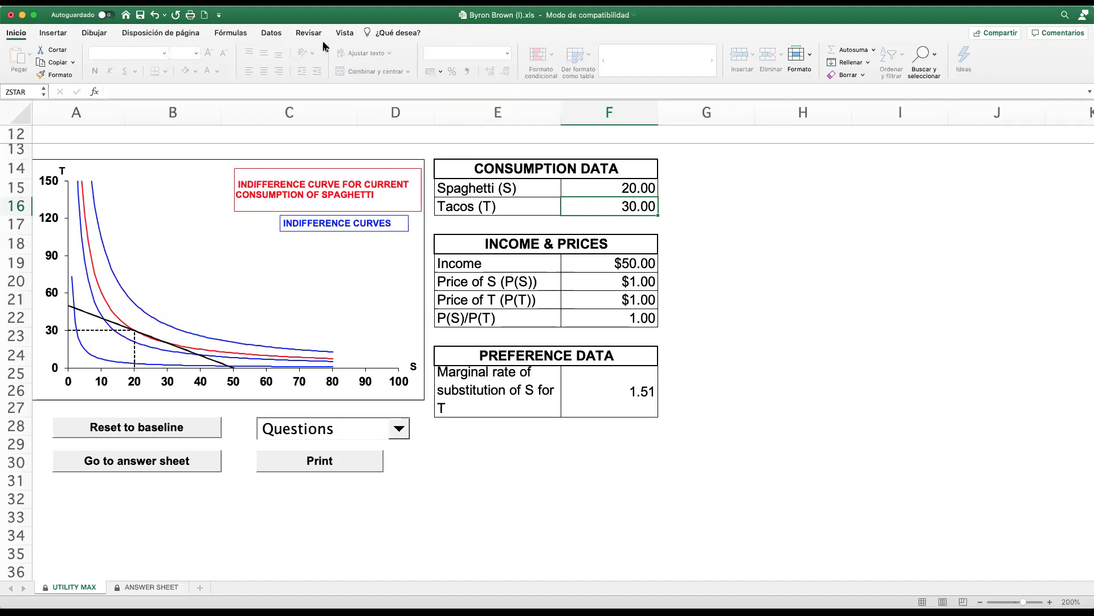
- Start a Goal Seek with the marginal rate of substitution cell F25 as the cell to set
left_click(271, 34)
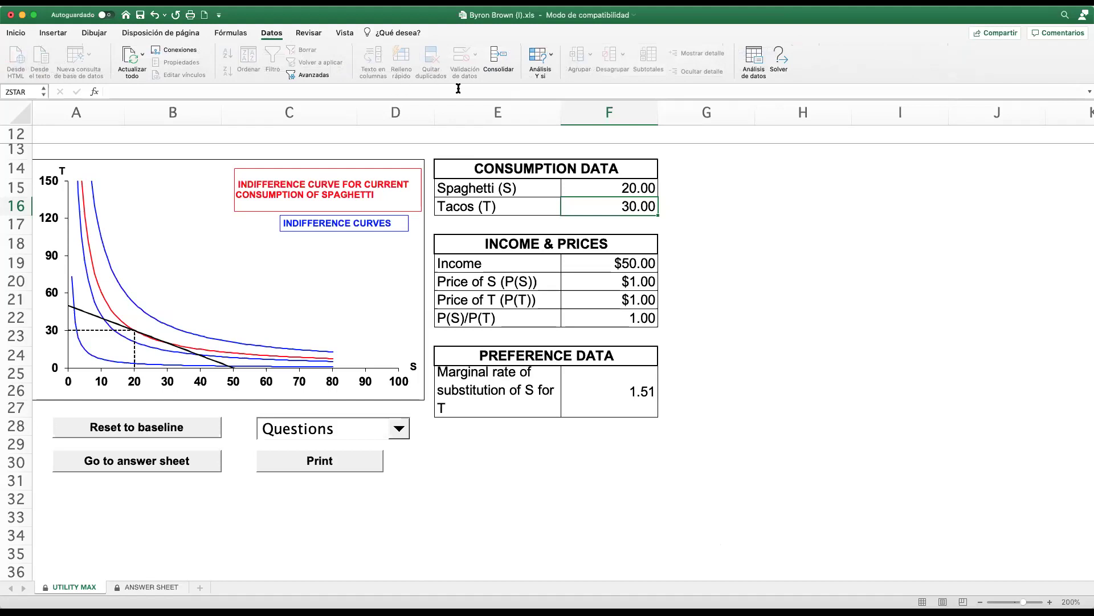
left_click(541, 62)
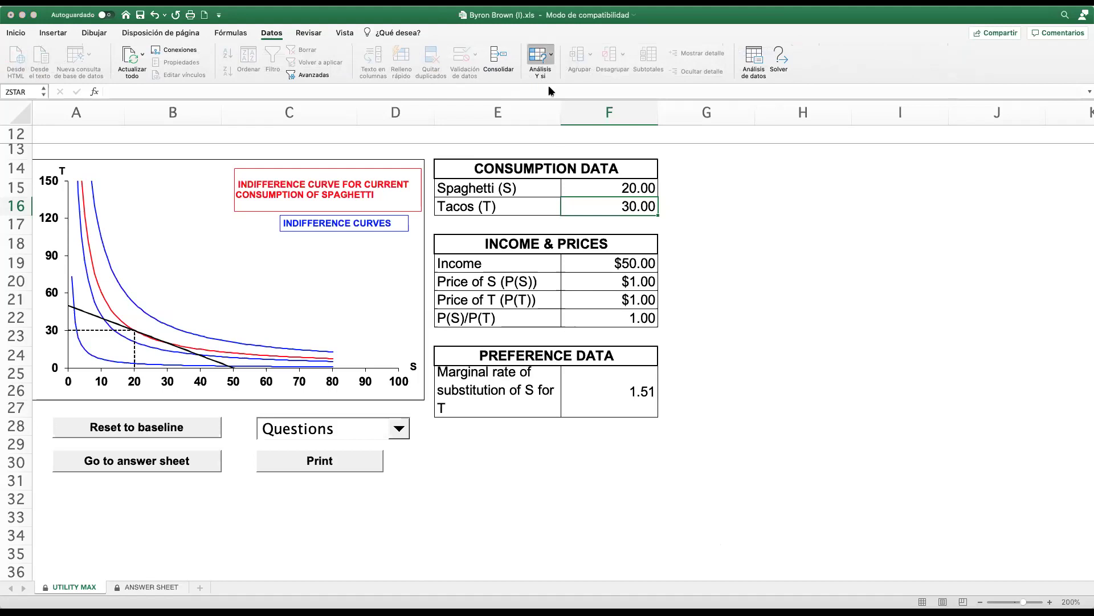
left_click(552, 93)
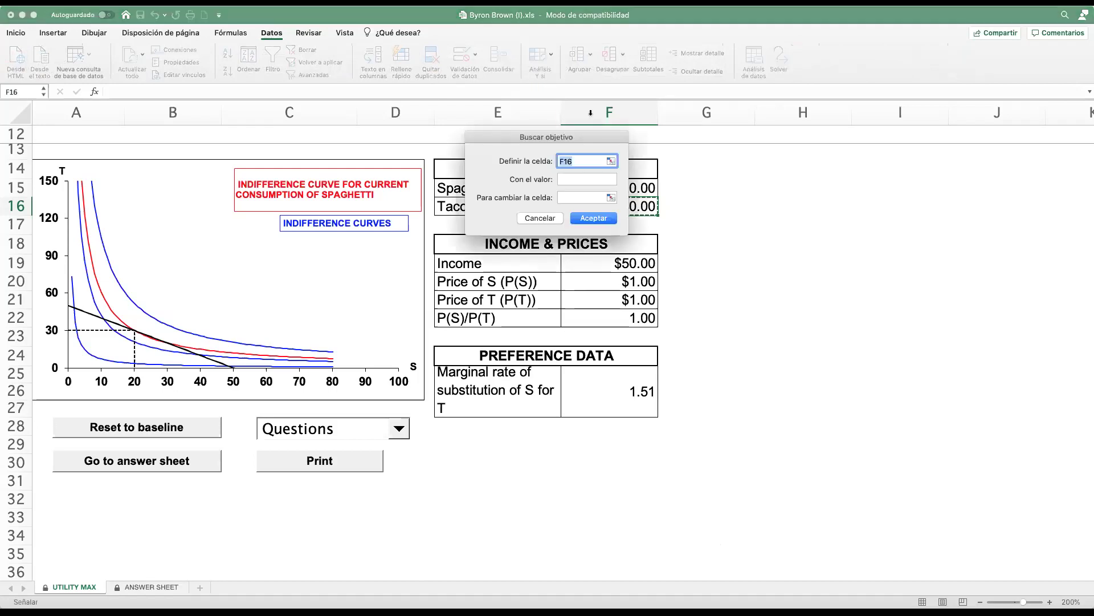
left_click_drag(580, 135, 834, 208)
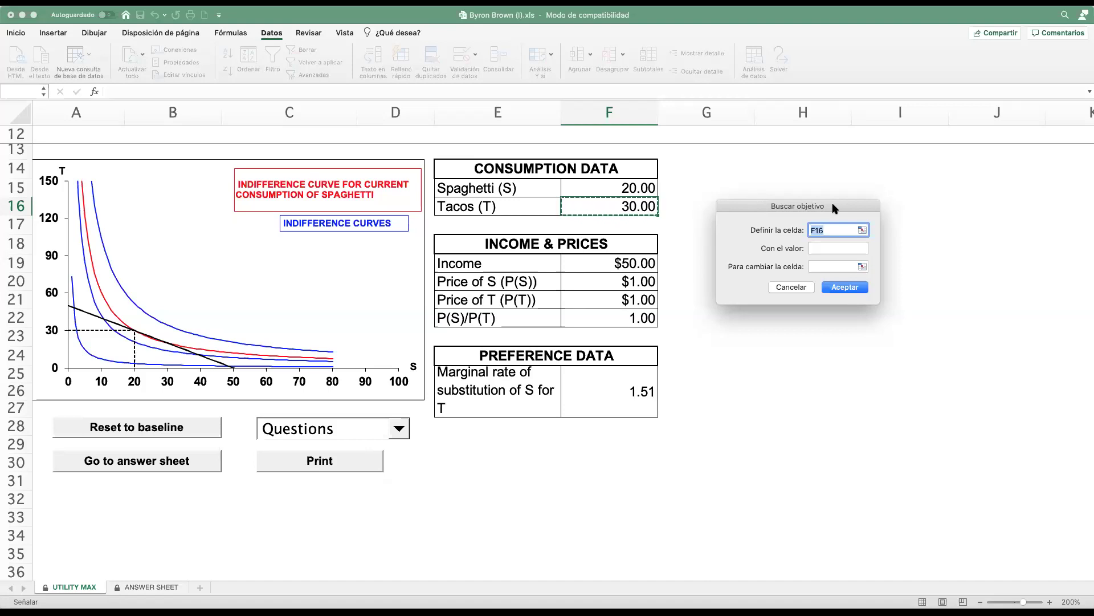
left_click(828, 248)
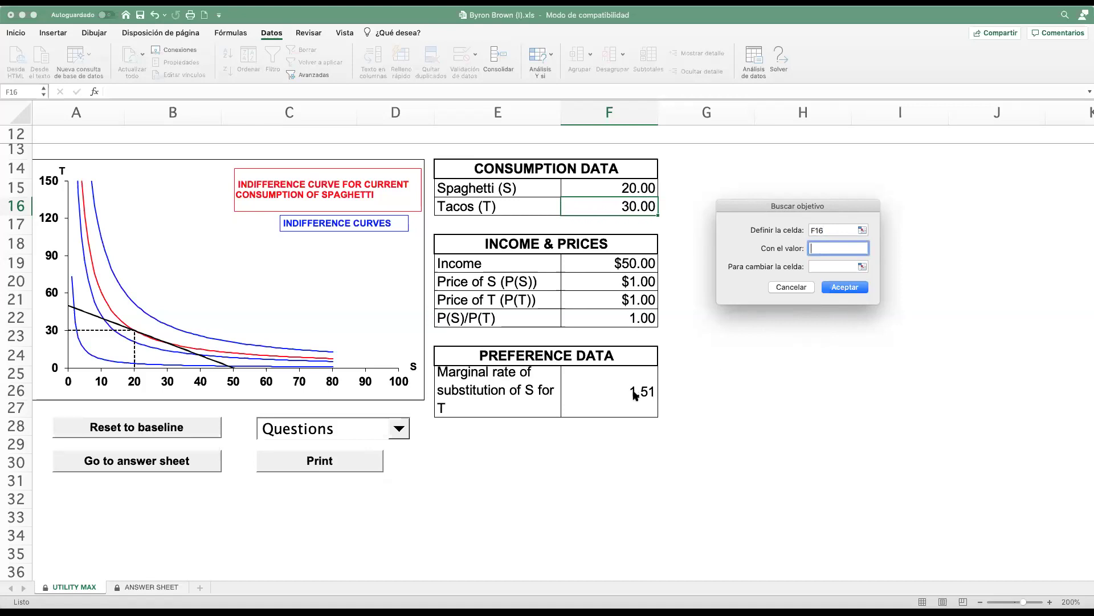
left_click(827, 232)
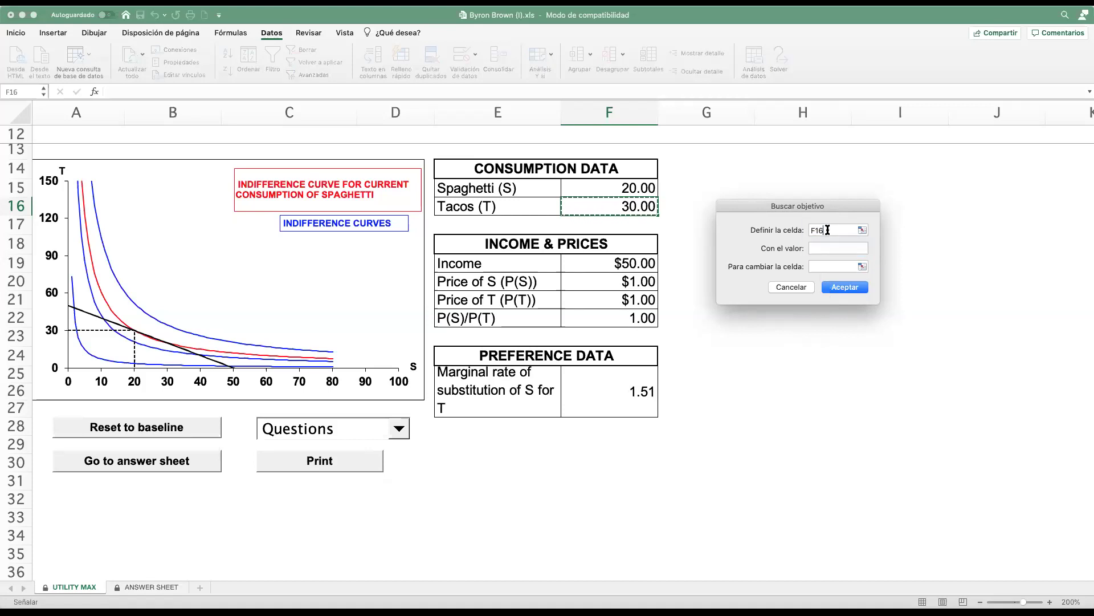
left_click(635, 396)
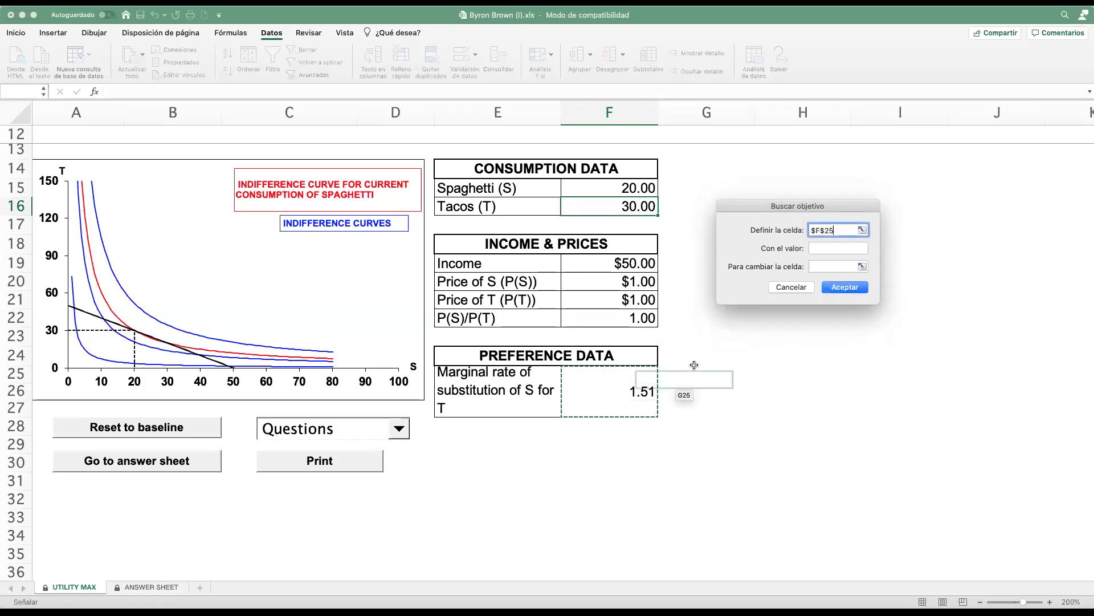
- Run the Goal Seek for a value of 1 by changing Spaghetti consumption cell F15, and accept the solution
left_click(828, 246)
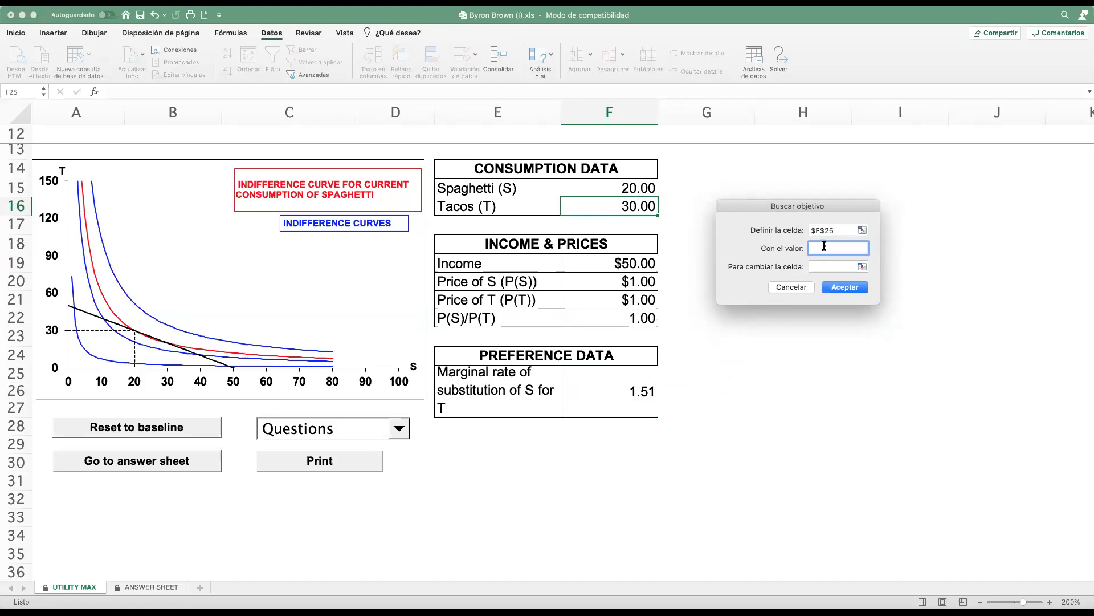
type("1")
left_click(818, 267)
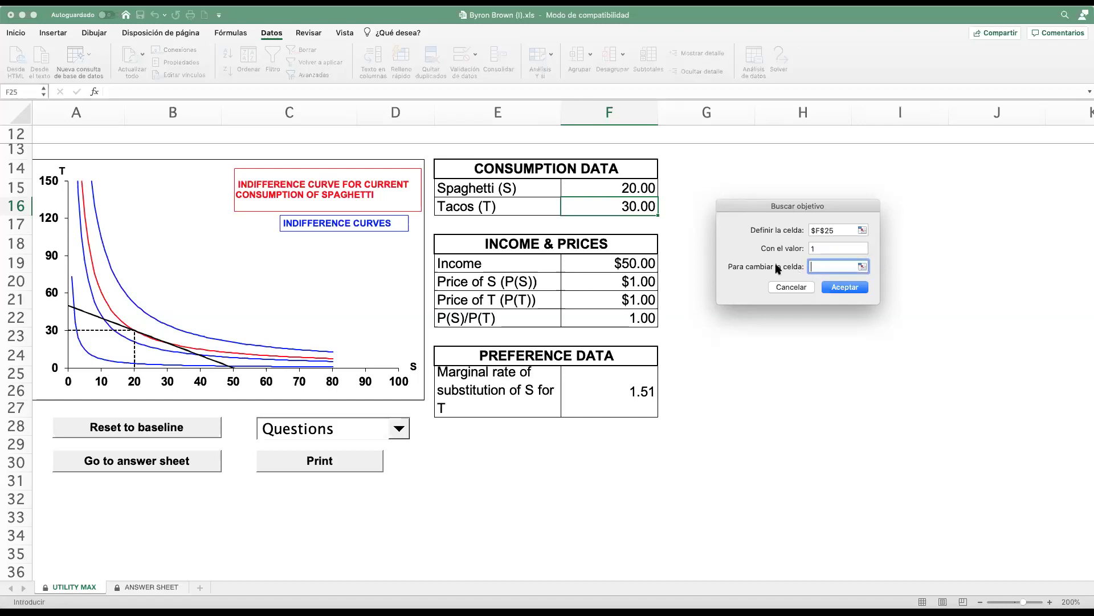
left_click(624, 188)
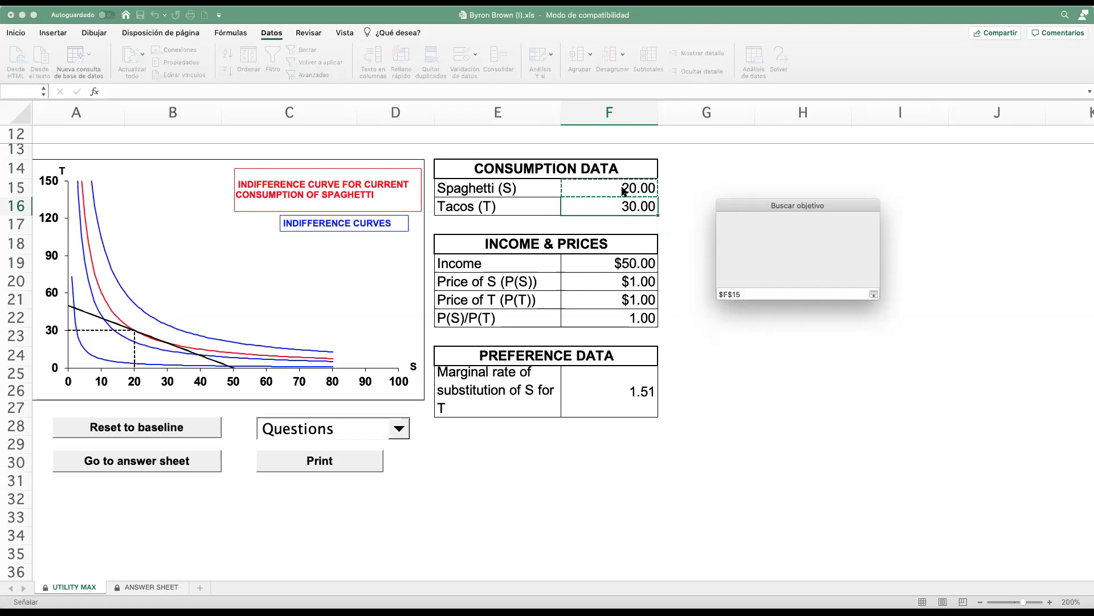
left_click(829, 287)
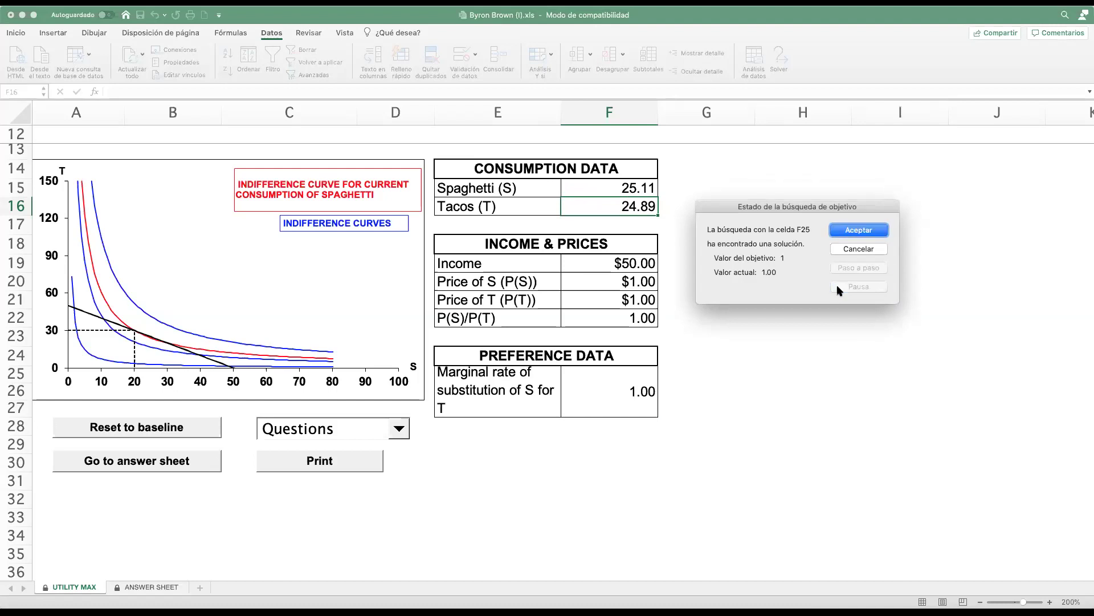
left_click(851, 234)
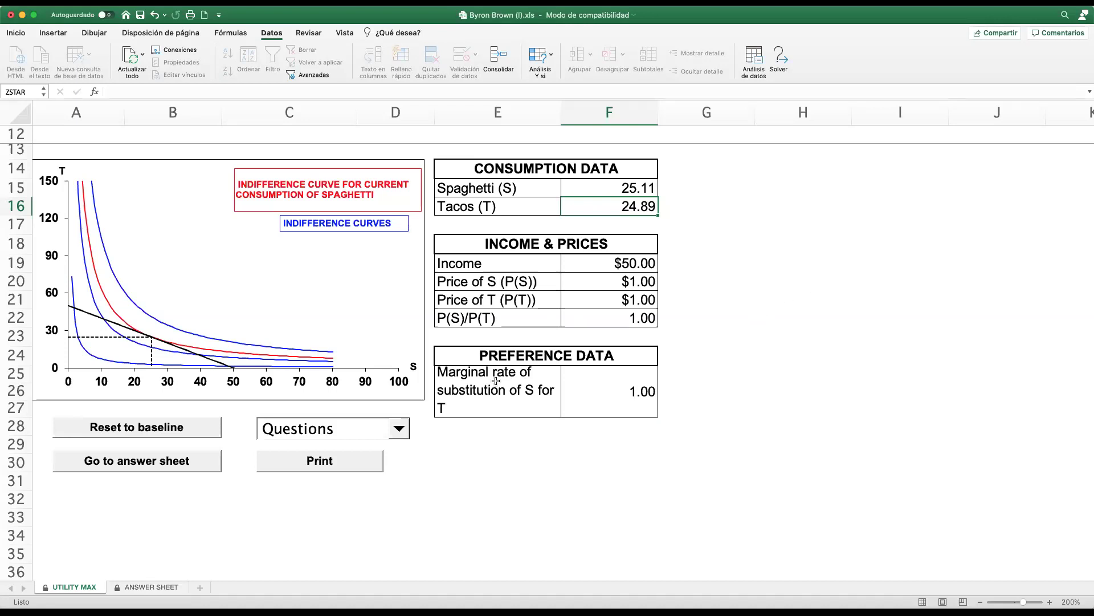
left_click(370, 435)
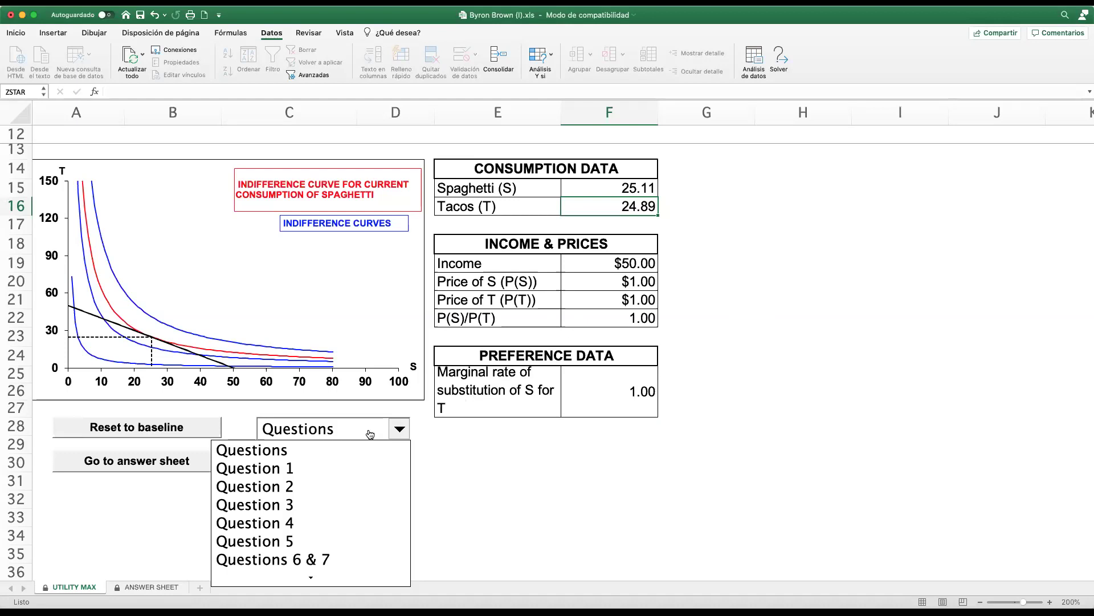
left_click(431, 437)
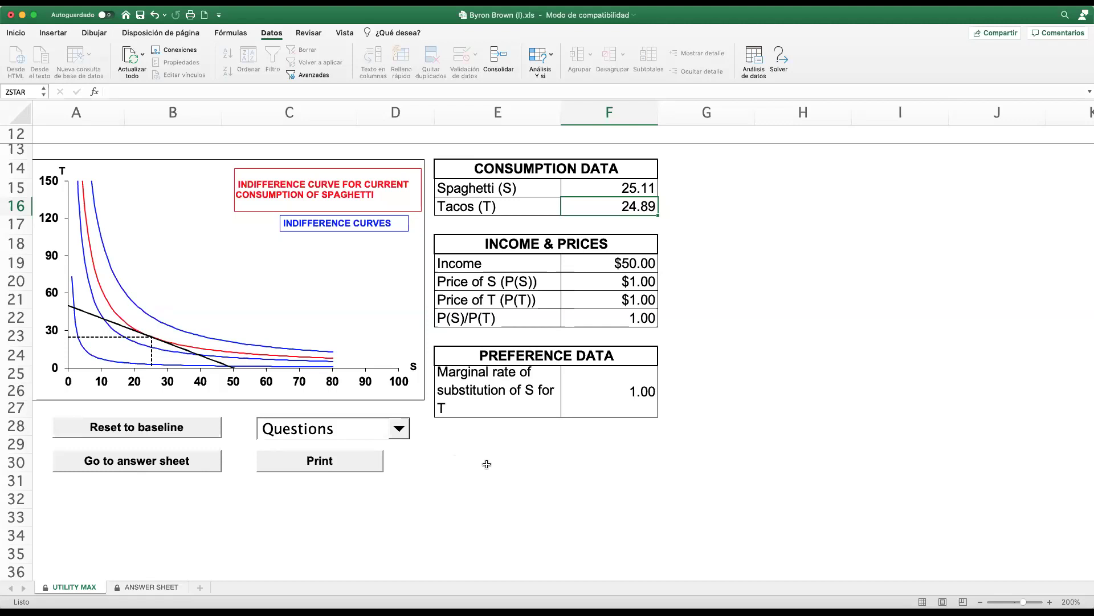
- Set the Income in the Income & Prices table to 60
left_click(621, 264)
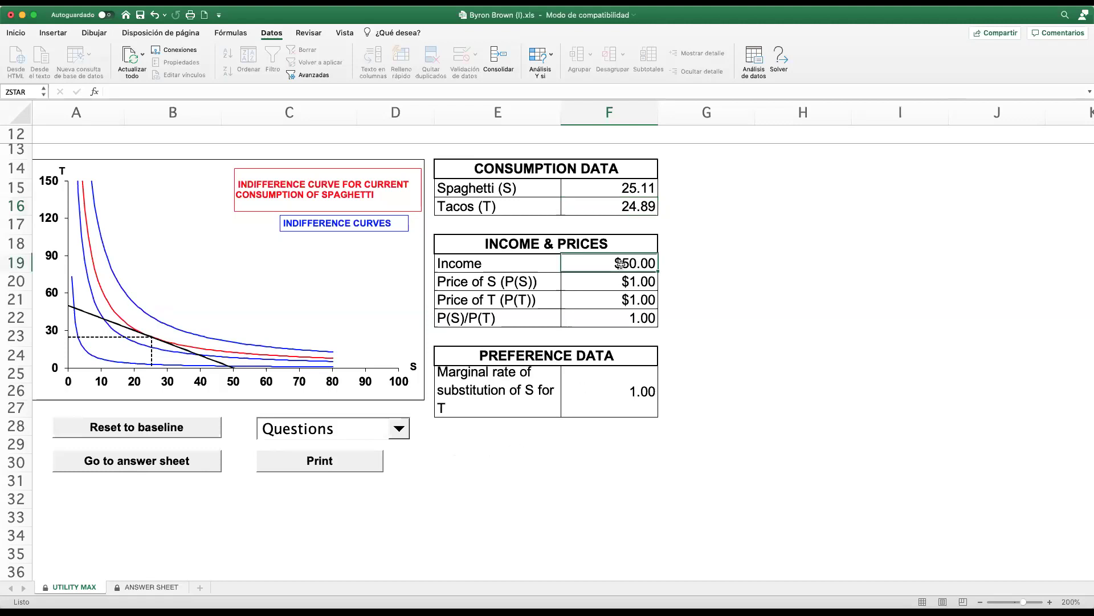
type("0")
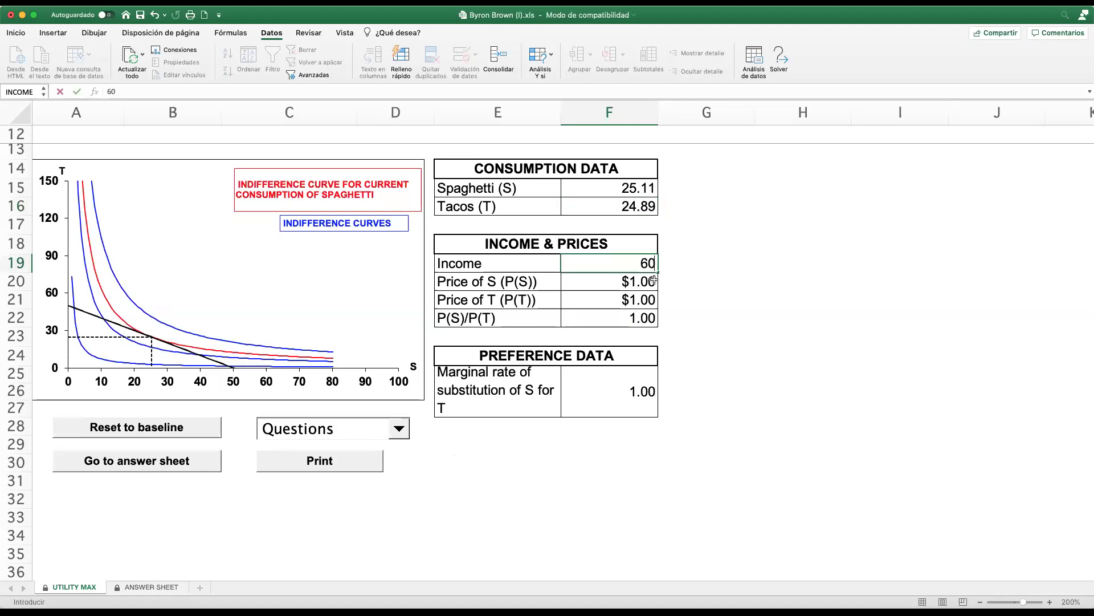
key("Return")
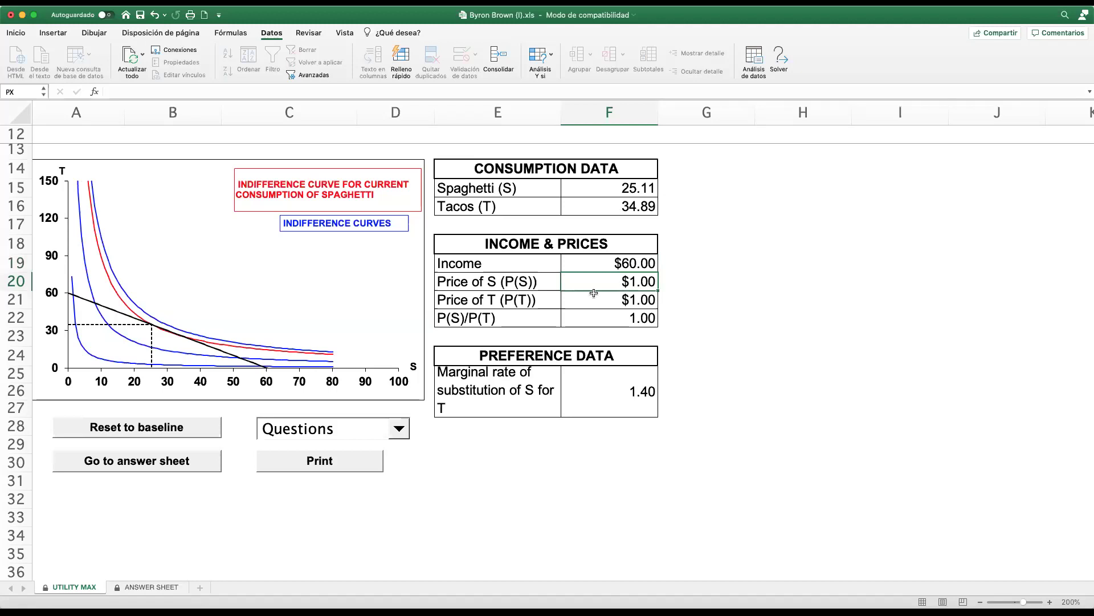
- Set the Spaghetti (S) consumption to 30 for the $60 income
key("Up")
key("Up")
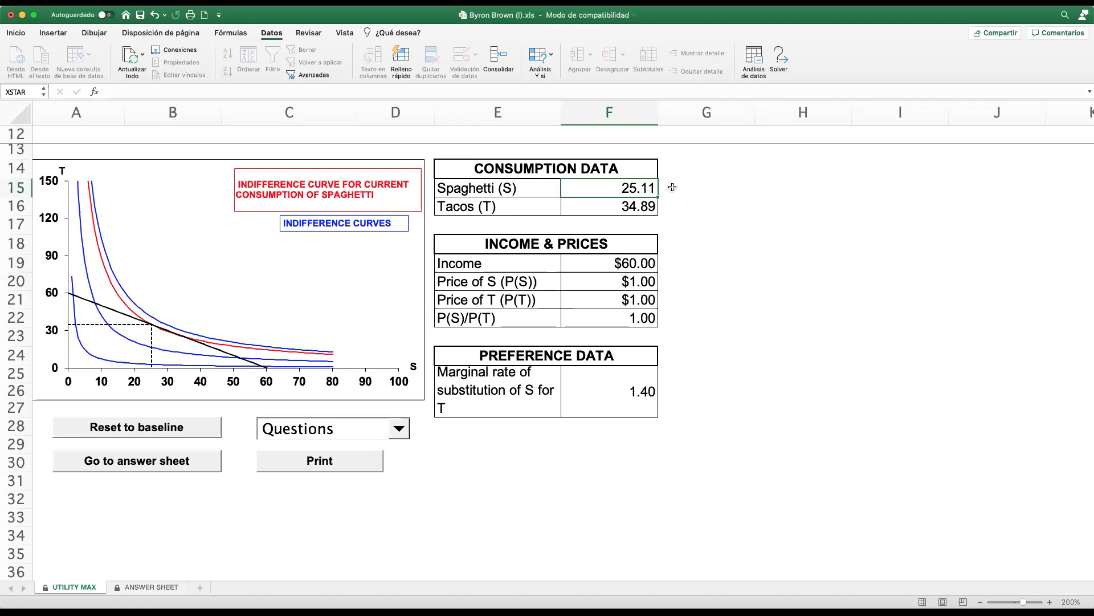
type("30")
key("Return")
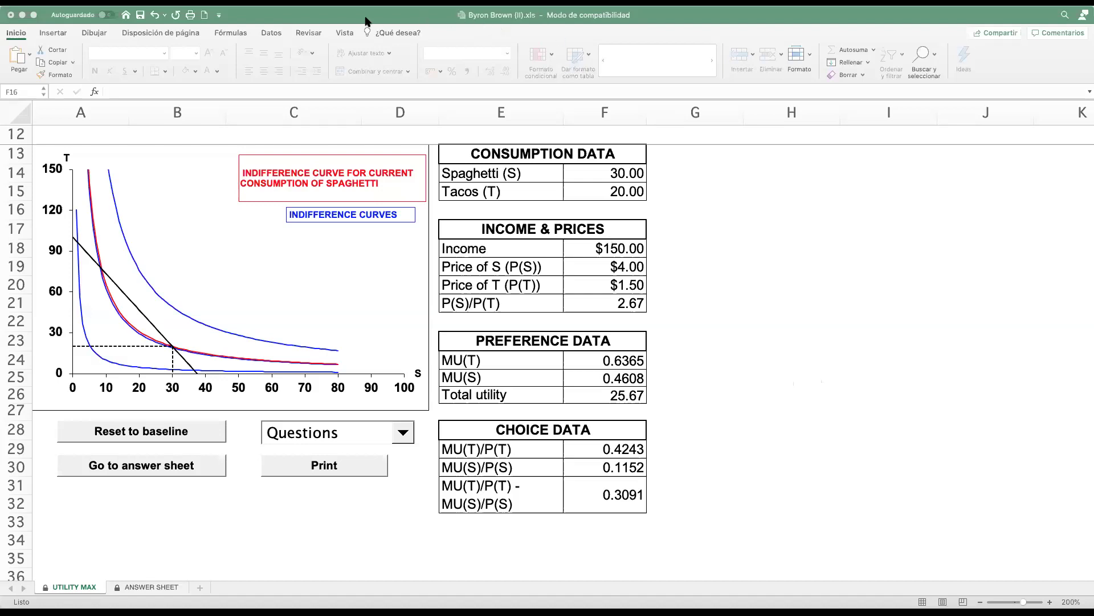
- Switch to the open workbook whose file name ends in (II).xls
left_click(348, 2)
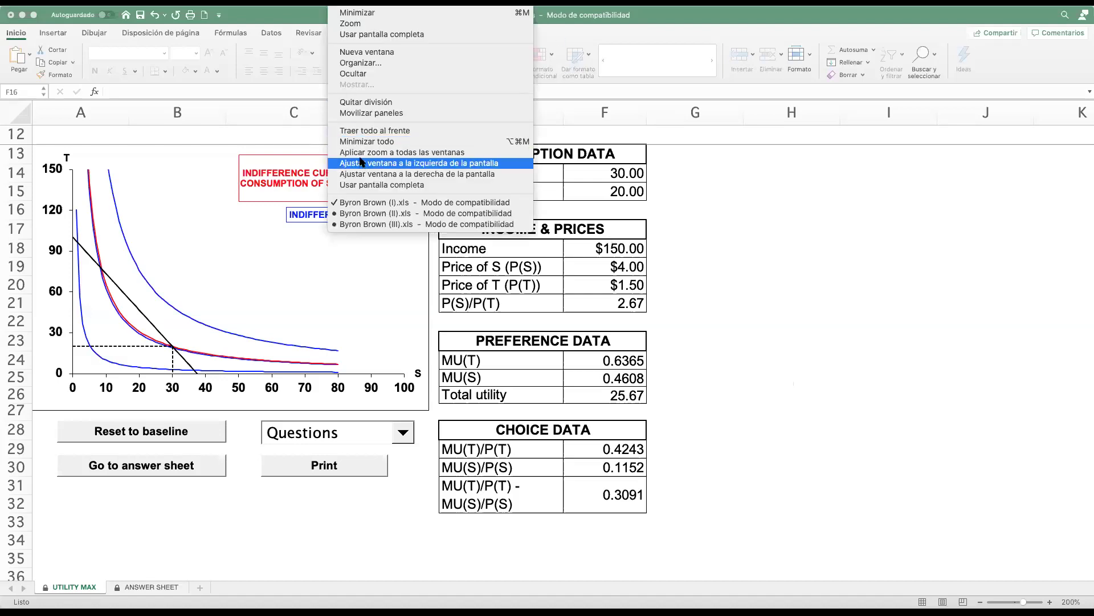
left_click(363, 214)
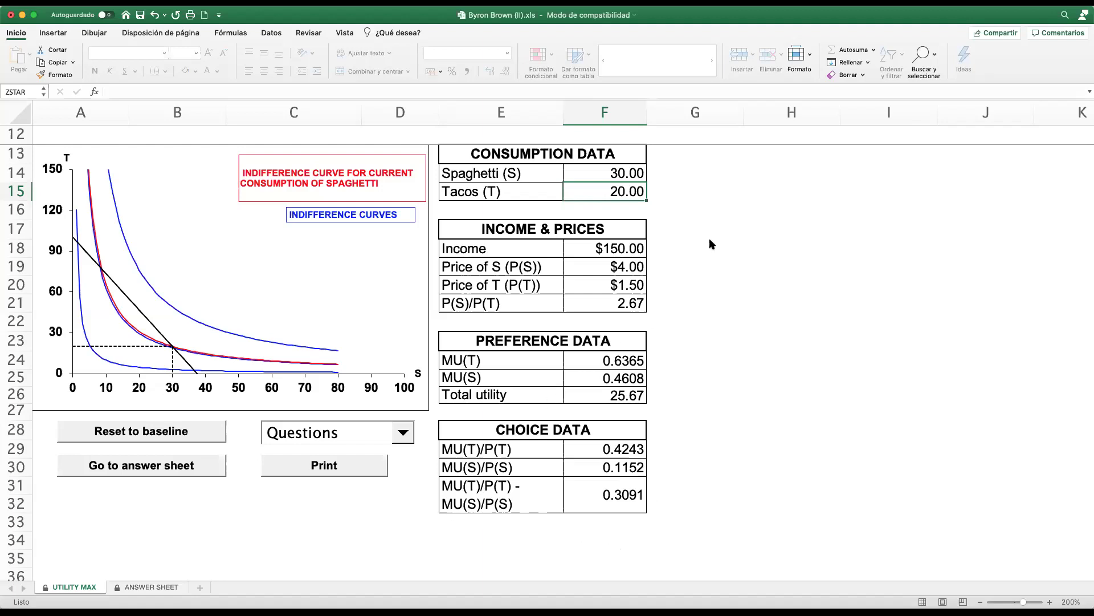
- Handwrite the equation UMgX/Px = UMgY/Py in red beside the Income & Prices table and draw a frame around it
mouse_move(708, 224)
left_mouse_down()
mouse_move(710, 239)
mouse_move(717, 226)
mouse_move(731, 229)
mouse_move(727, 219)
mouse_move(735, 260)
mouse_move(753, 244)
mouse_move(758, 252)
mouse_move(719, 303)
mouse_move(721, 291)
mouse_move(739, 310)
mouse_move(728, 309)
left_mouse_up()
mouse_move(772, 267)
left_mouse_down()
mouse_move(781, 277)
mouse_move(810, 234)
mouse_move(822, 240)
mouse_move(824, 271)
mouse_move(841, 266)
mouse_move(809, 315)
mouse_move(812, 307)
mouse_move(823, 306)
mouse_move(819, 323)
left_mouse_up()
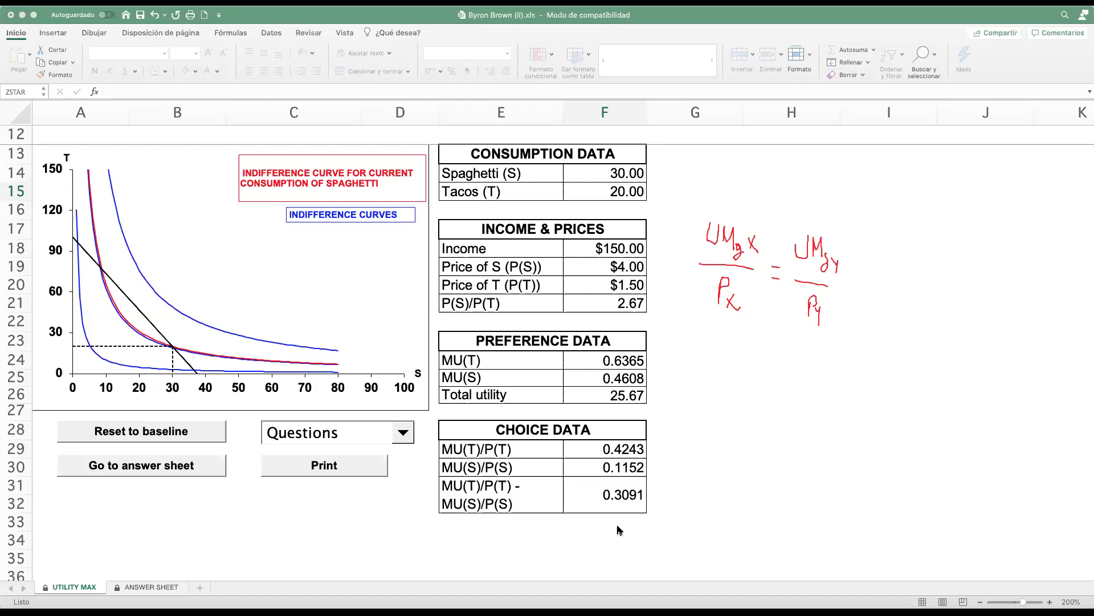
mouse_move(698, 210)
left_mouse_down()
mouse_move(843, 228)
mouse_move(864, 298)
mouse_move(850, 326)
mouse_move(674, 316)
mouse_move(706, 201)
left_mouse_up()
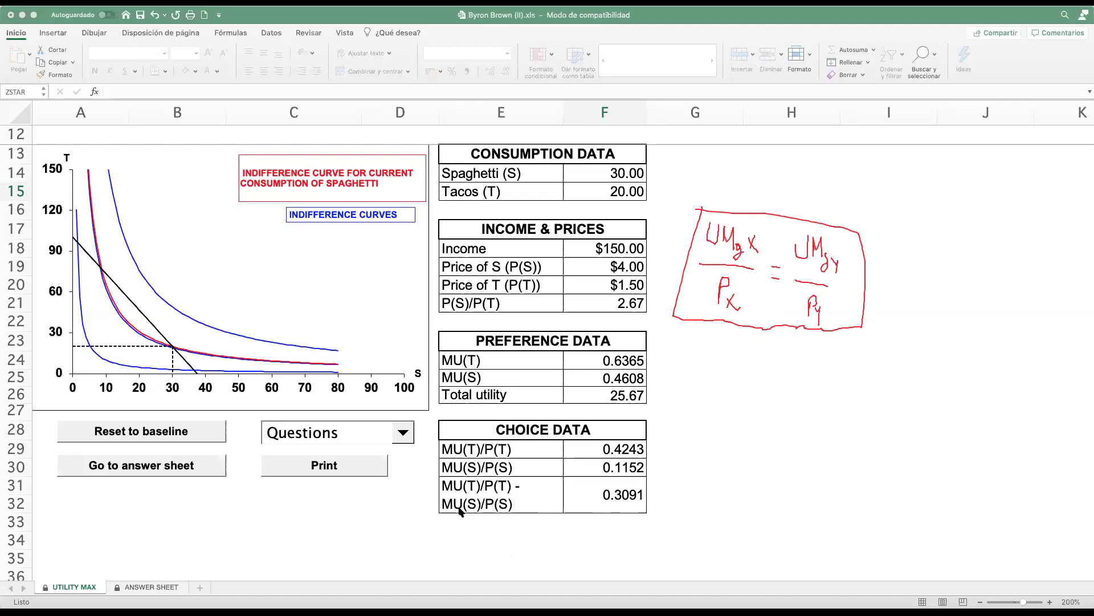
- Add a text note reading "0.1152<0.4243" below the framed equation
left_click(701, 360)
type("0.1152")
type("<0.4243")
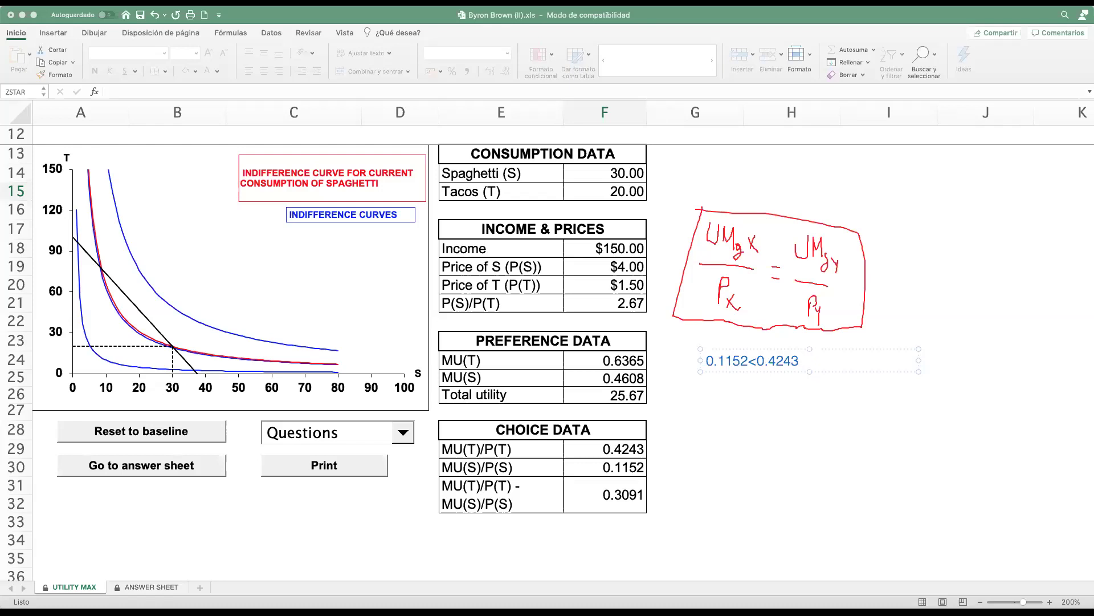
- Add the question "¿Cuánto aumenta mi utilidad cuando gasto el último sol en comprar el bien X o el bien Y?" to the note
key("Return")
type("¿Cuánto aumenta mi u")
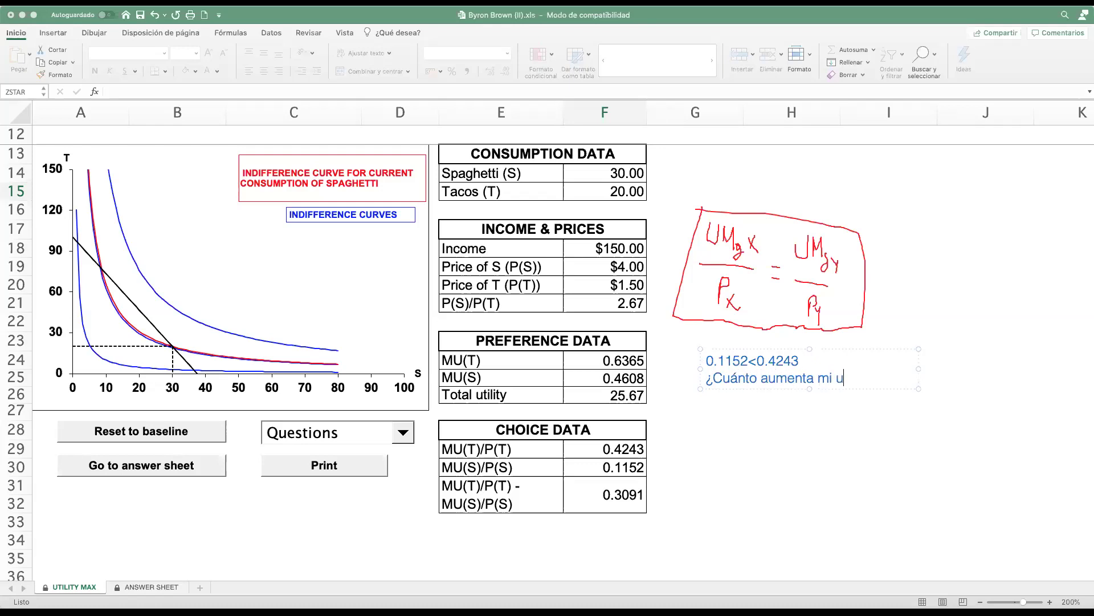
type("tilidad cuando")
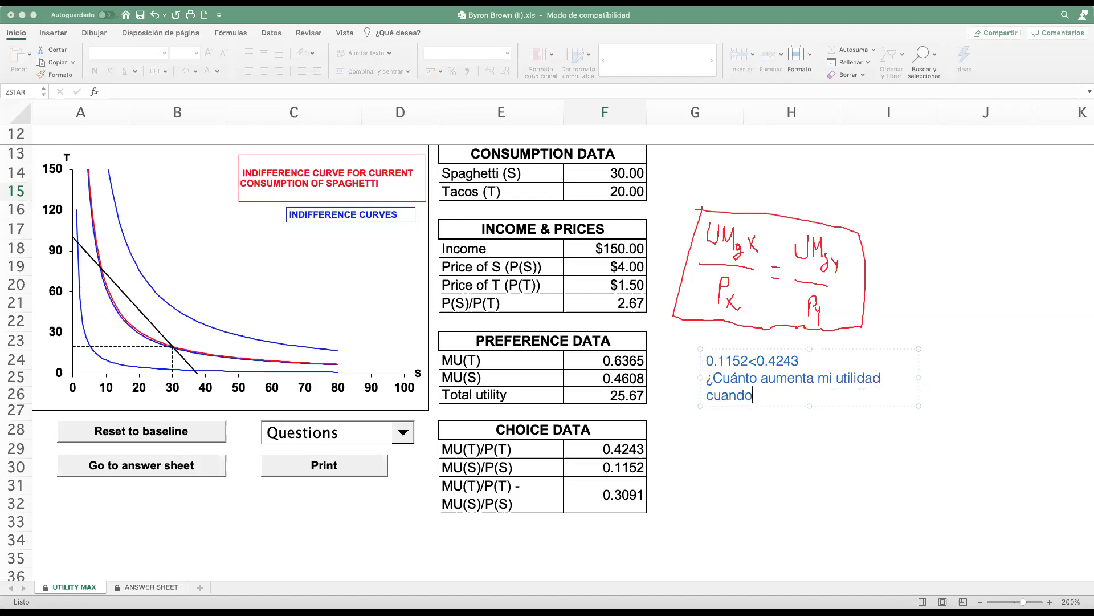
type(" gasto el último")
key("BackSpace")
key("BackSpace")
key("BackSpace")
key("BackSpace")
key("BackSpace")
key("BackSpace")
key("BackSpace")
key("BackSpace")
key("BackSpace")
type("el último sol en com")
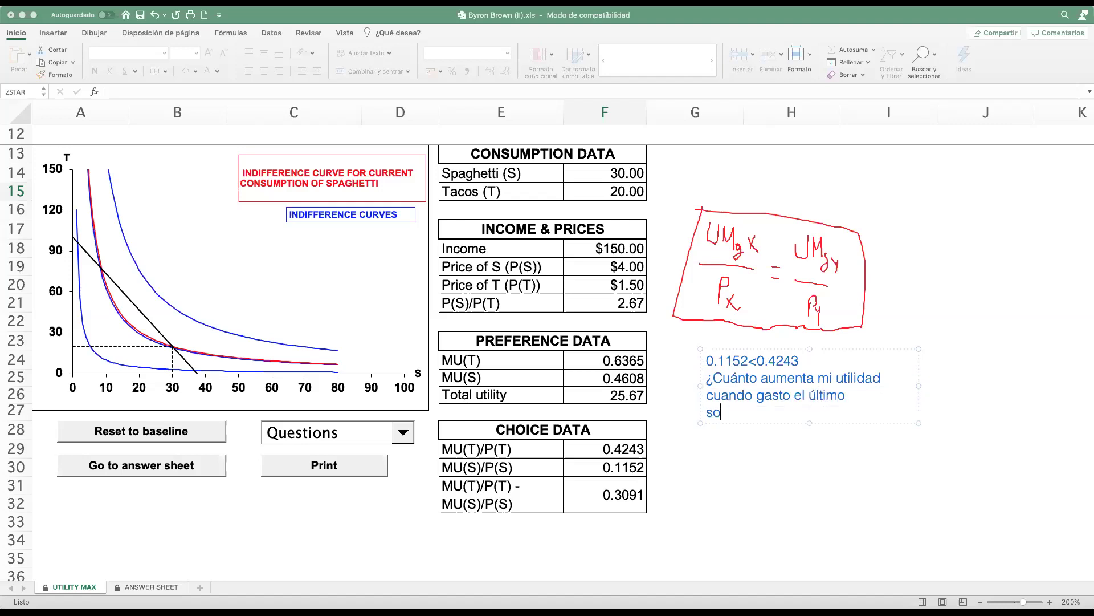
type("prar el bien")
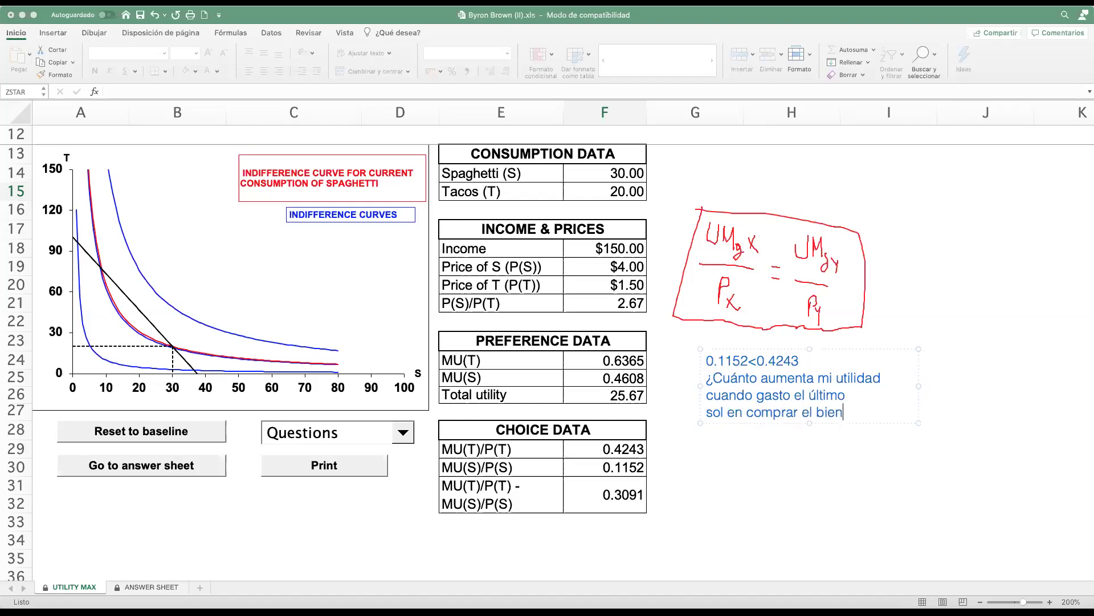
type(" X o el bien Y.")
key("BackSpace")
- Add the condition "UMgx/Px-UMgy/Py=0" as the last line of the note
type("UMg")
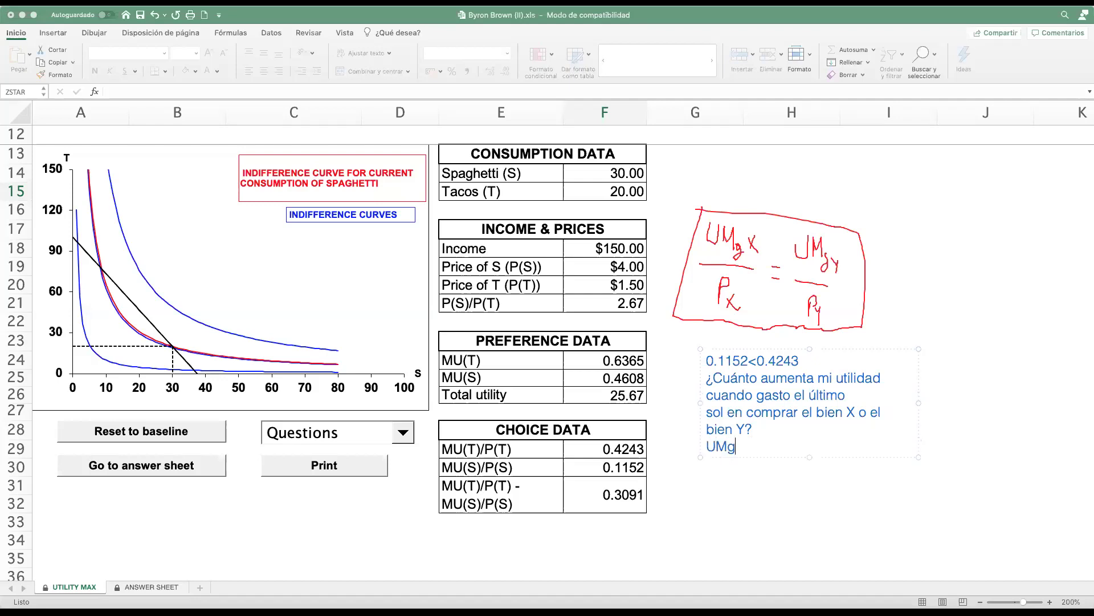
type("x/Px-UMgy/Py=")
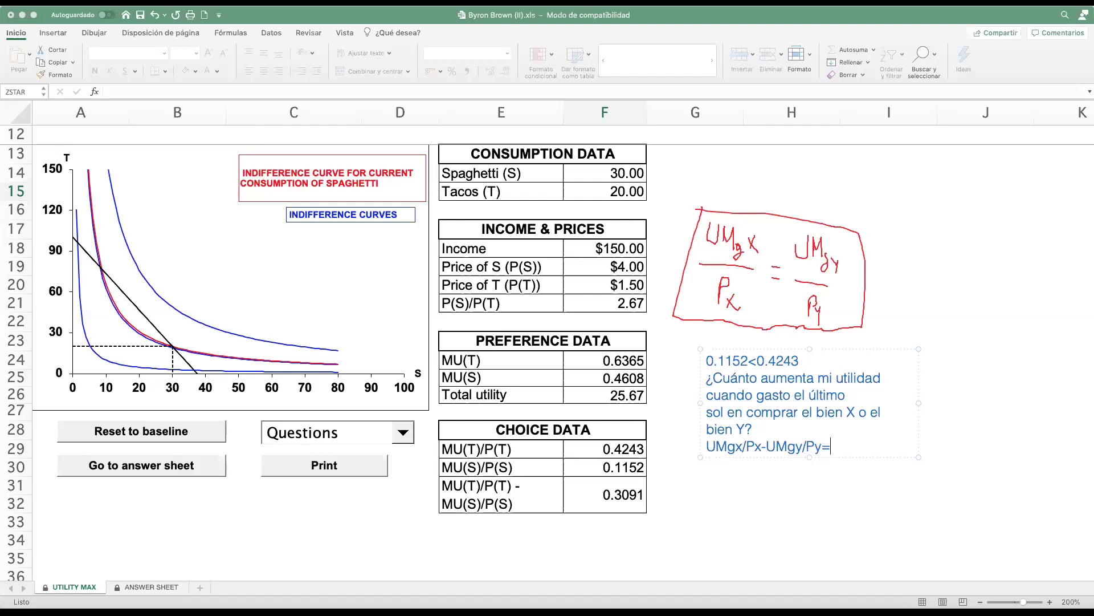
type("0")
- Set up a Goal Seek on the MU(T)/P(T) - MU(S)/P(S) cell F31 with a target value of 0
left_click(608, 495)
left_click(607, 494)
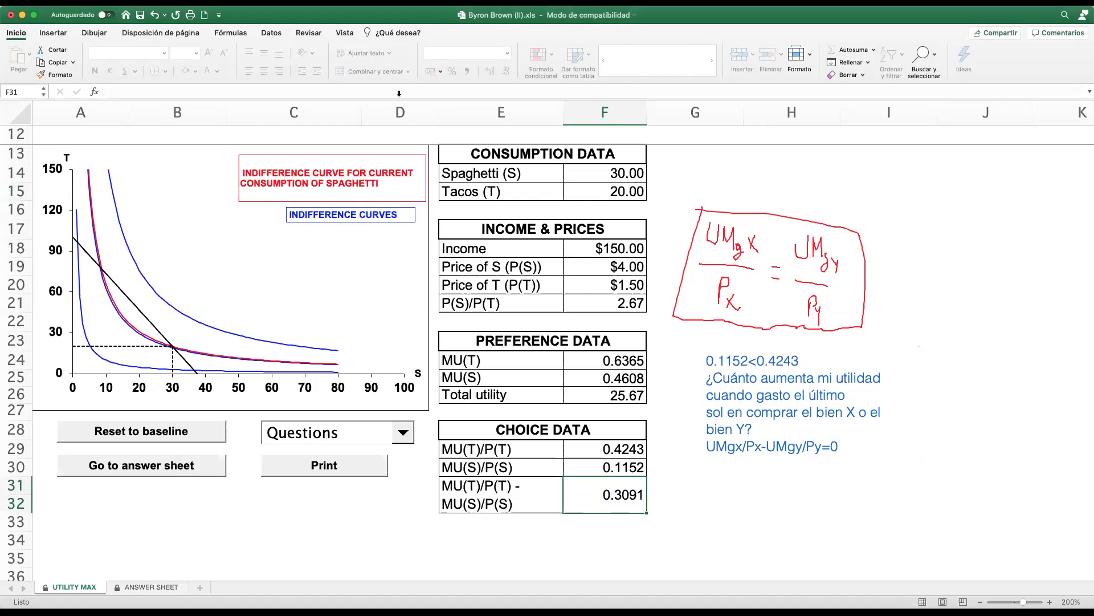
left_click(272, 34)
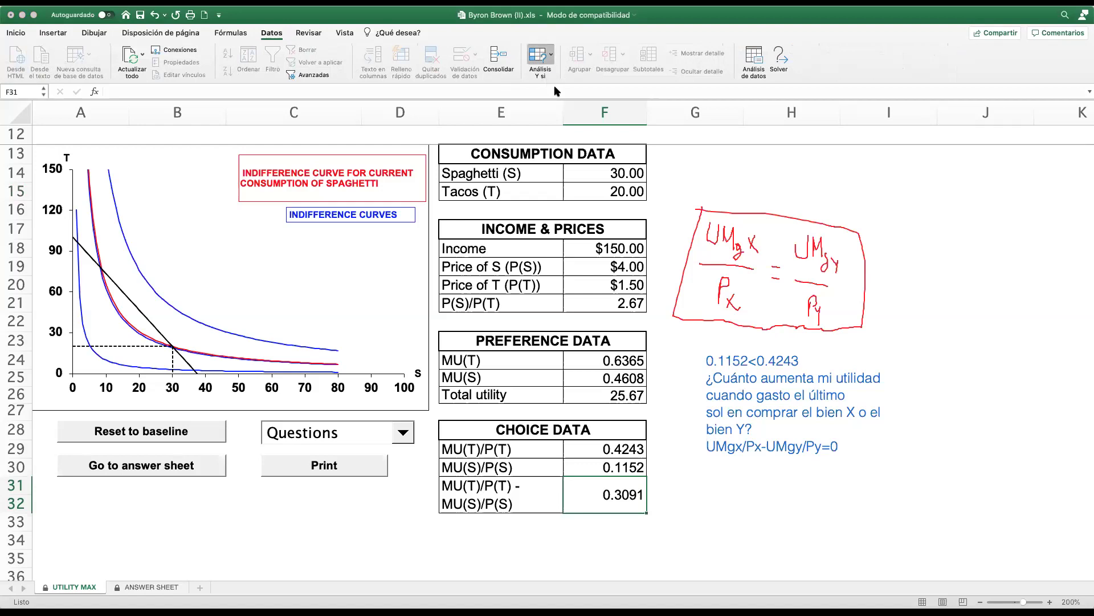
left_click(577, 100)
left_click_drag(575, 138, 695, 138)
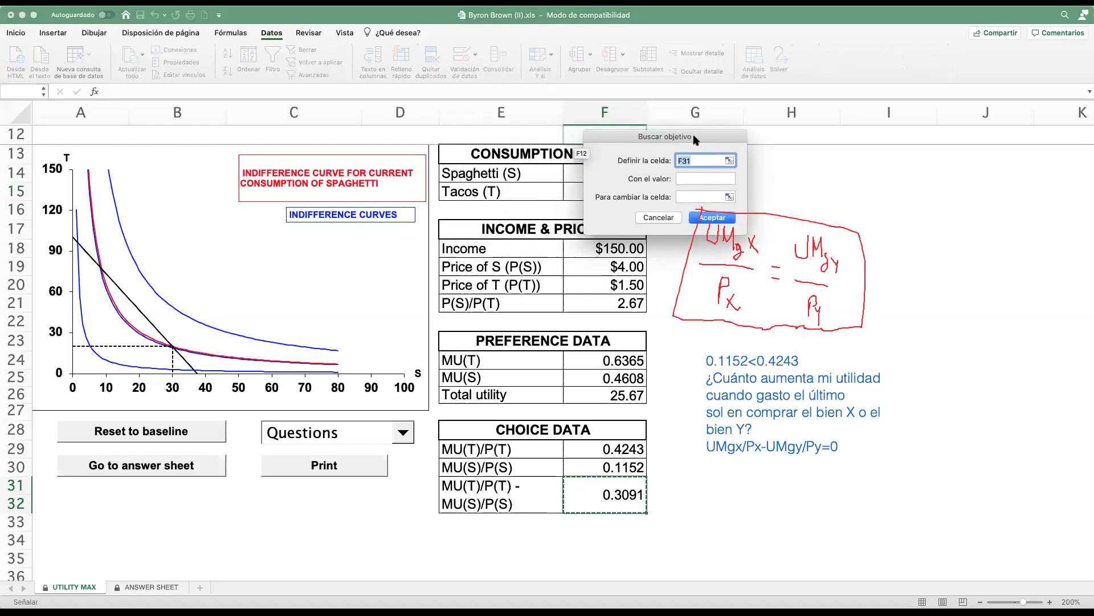
left_click(597, 496)
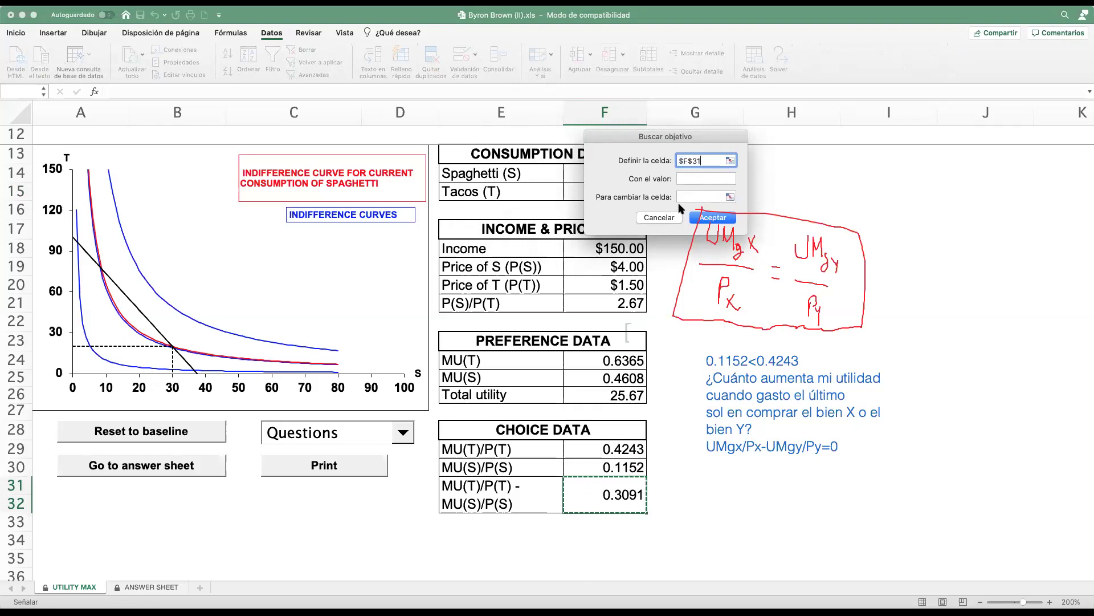
left_click(687, 179)
type("0")
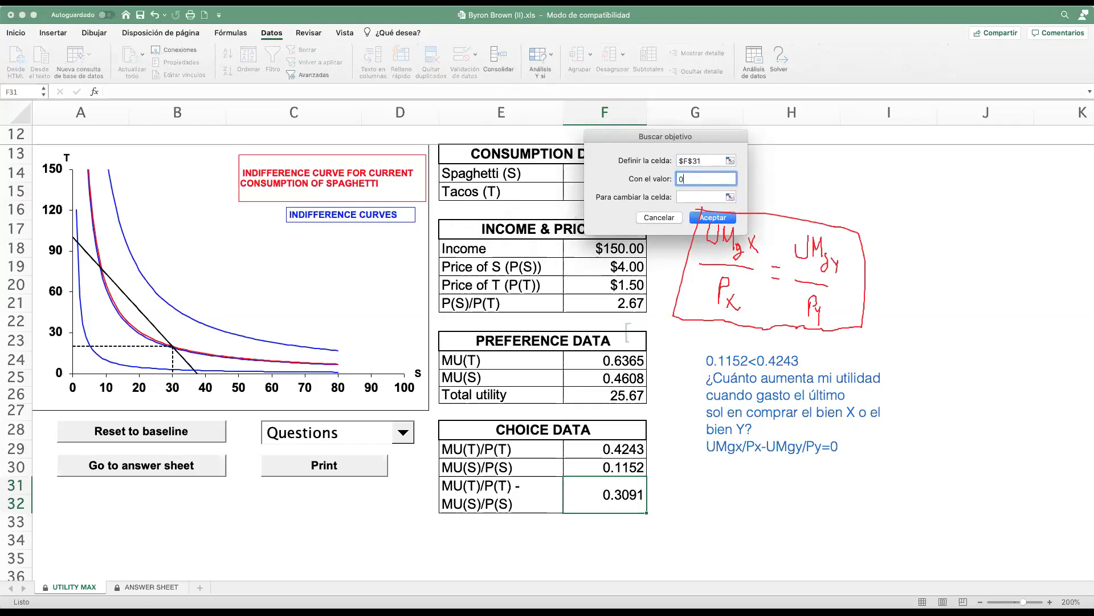
key("Tab")
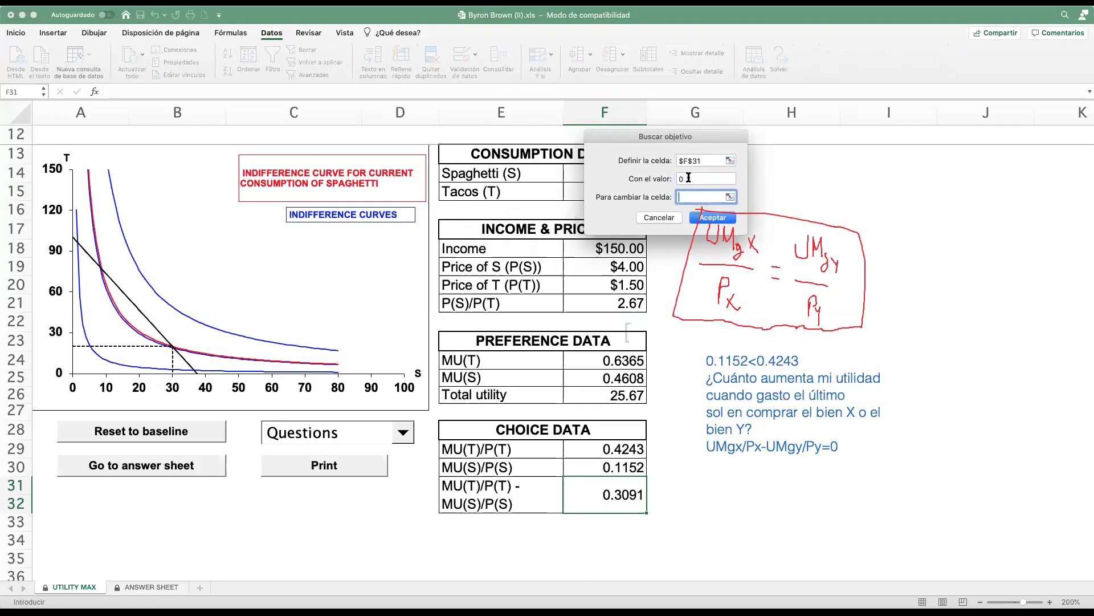
- Run the Goal Seek by changing Spaghetti consumption cell F14, and accept the solution
left_click_drag(695, 143, 745, 144)
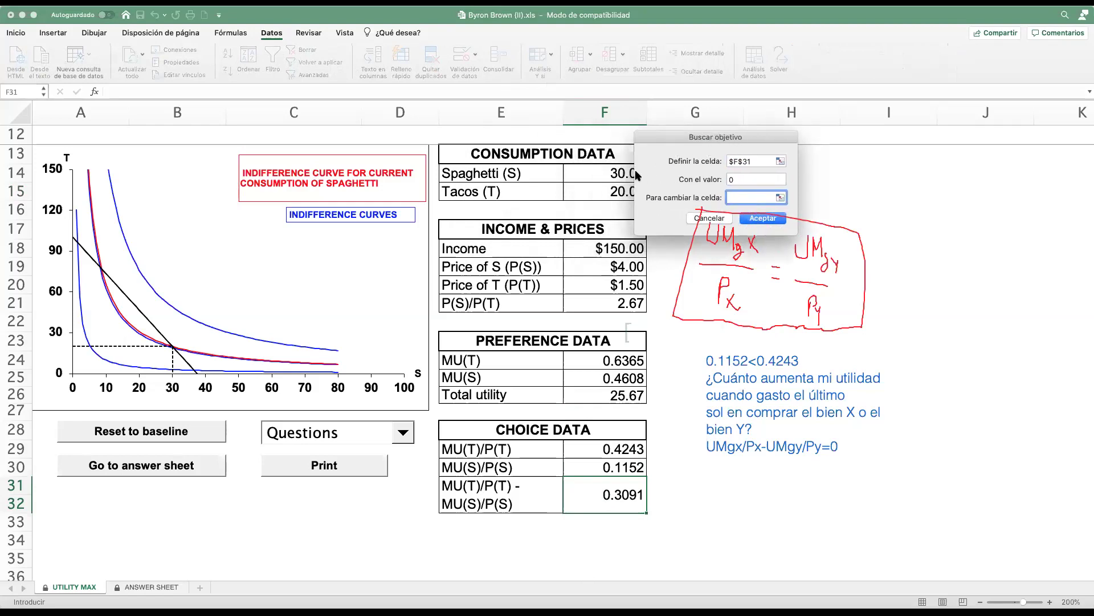
left_click(611, 172)
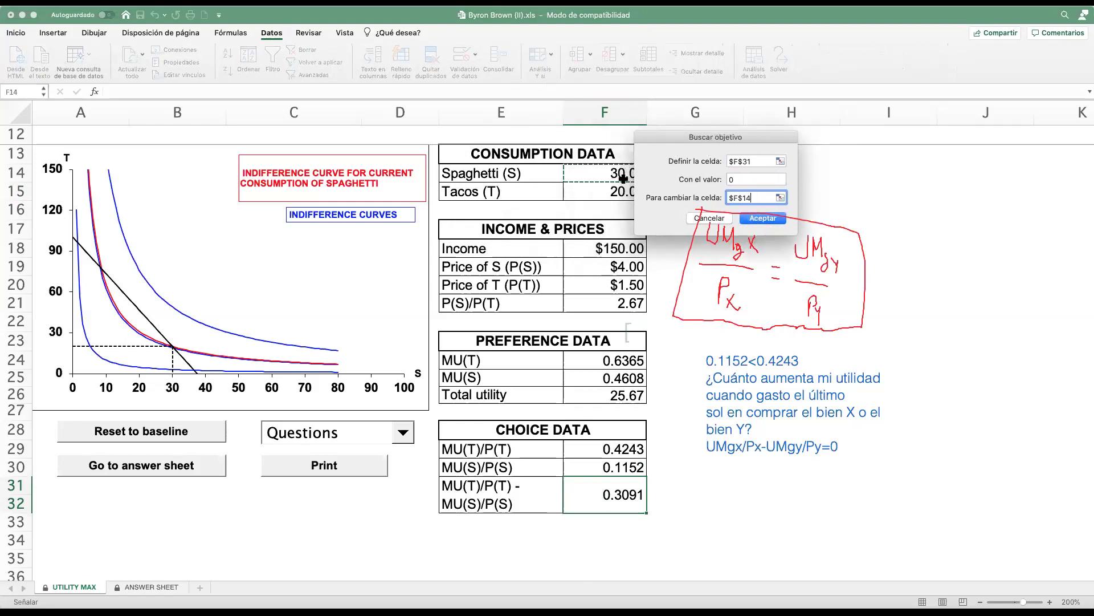
left_click(754, 220)
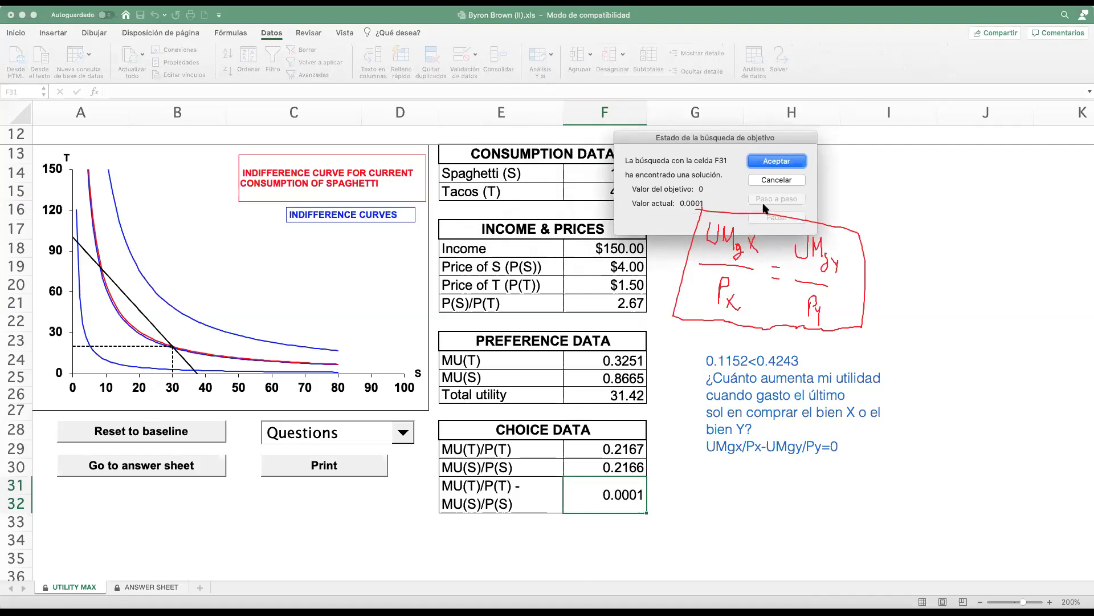
left_click(777, 163)
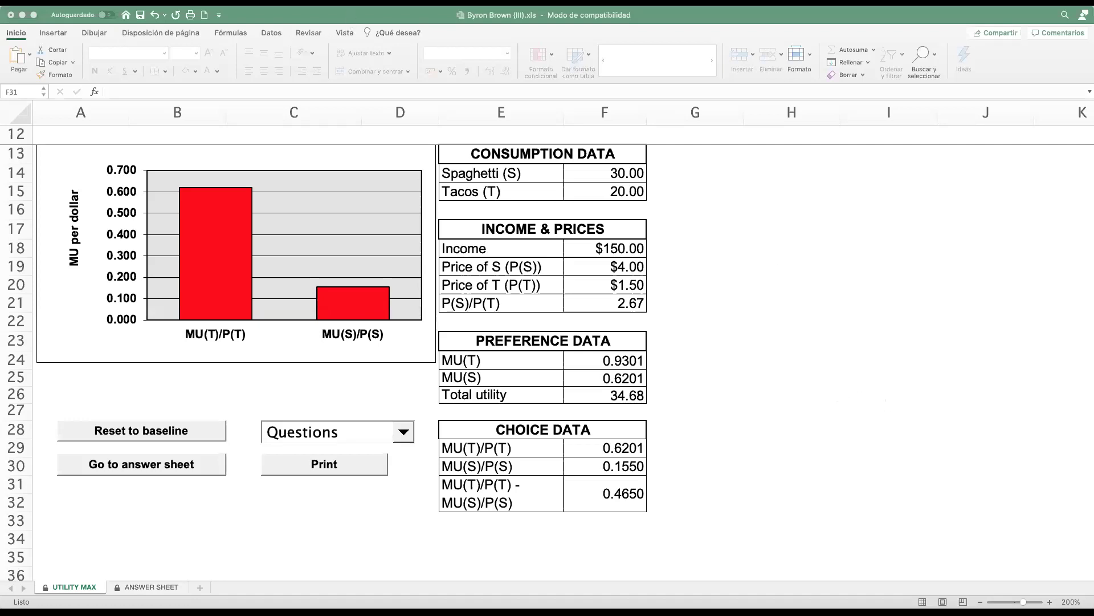
- Switch to the open workbook whose file name ends in (III).xls
left_click(342, 2)
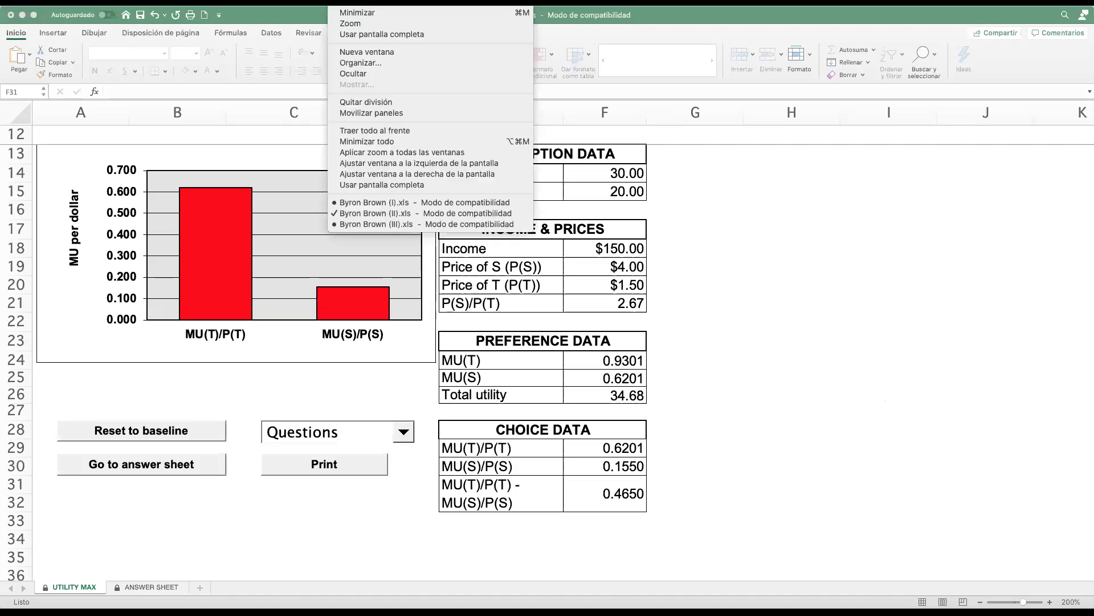
left_click(354, 224)
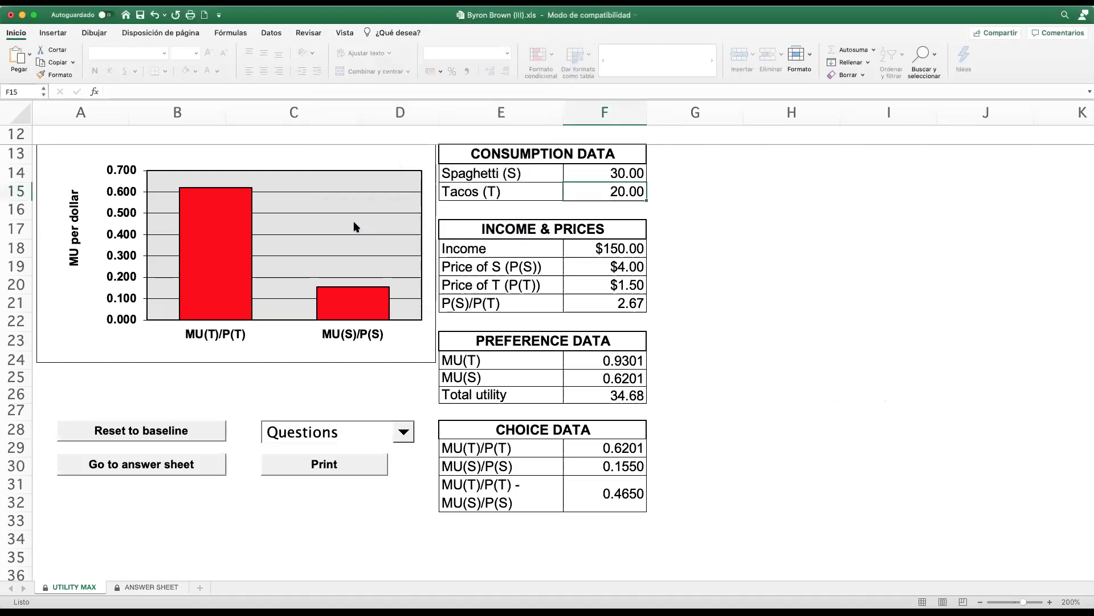
left_click(736, 278)
left_click(790, 259)
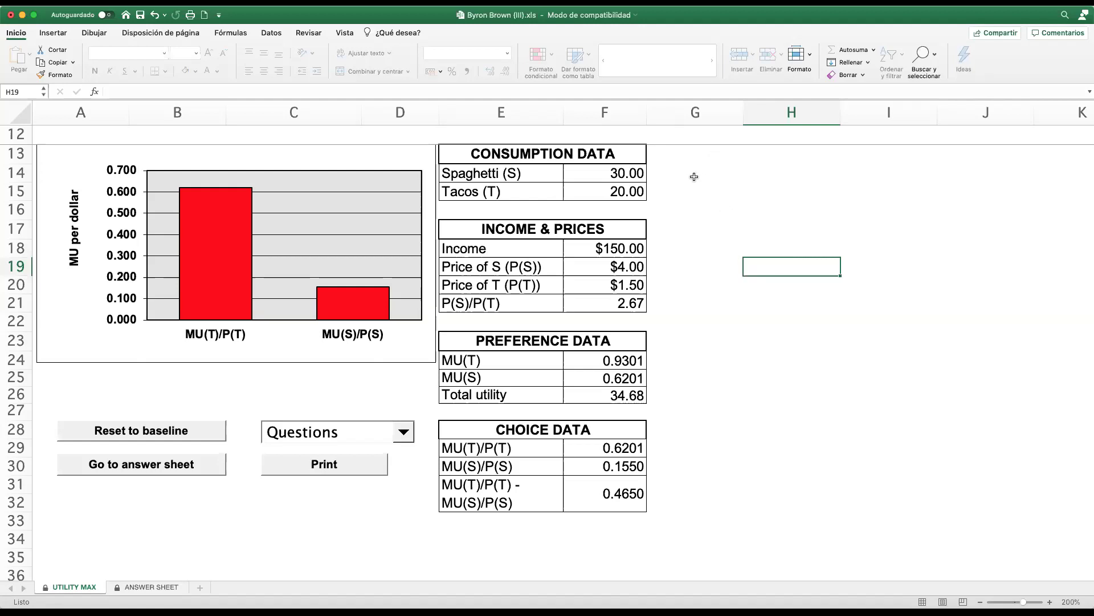
- Set the Spaghetti (S) consumption to 20 in the Consumption Data table
left_click(630, 192)
left_click(622, 173)
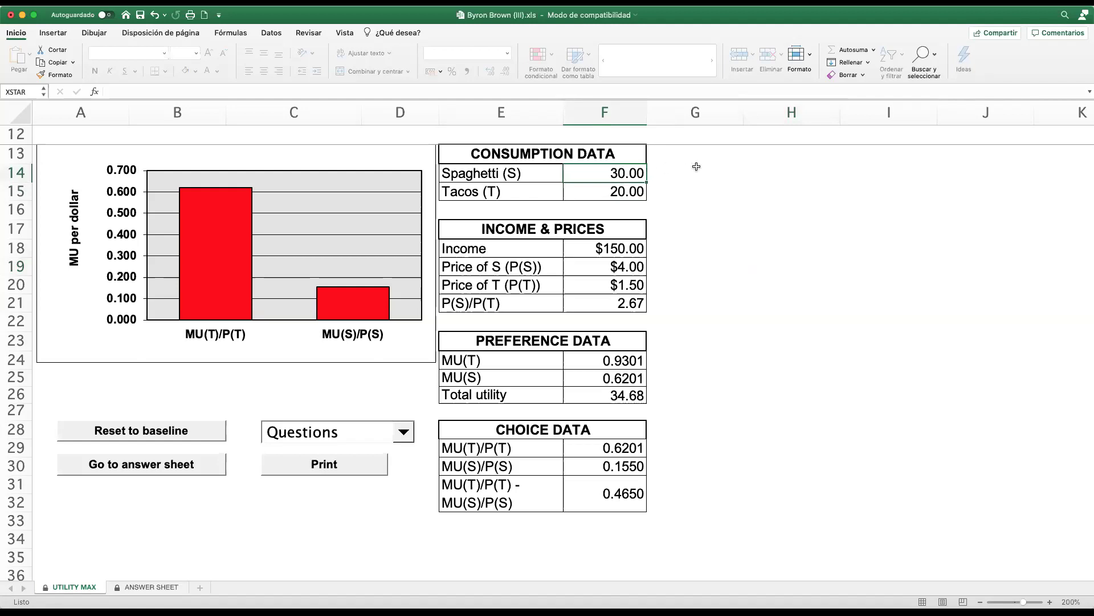
type("20")
key("Return")
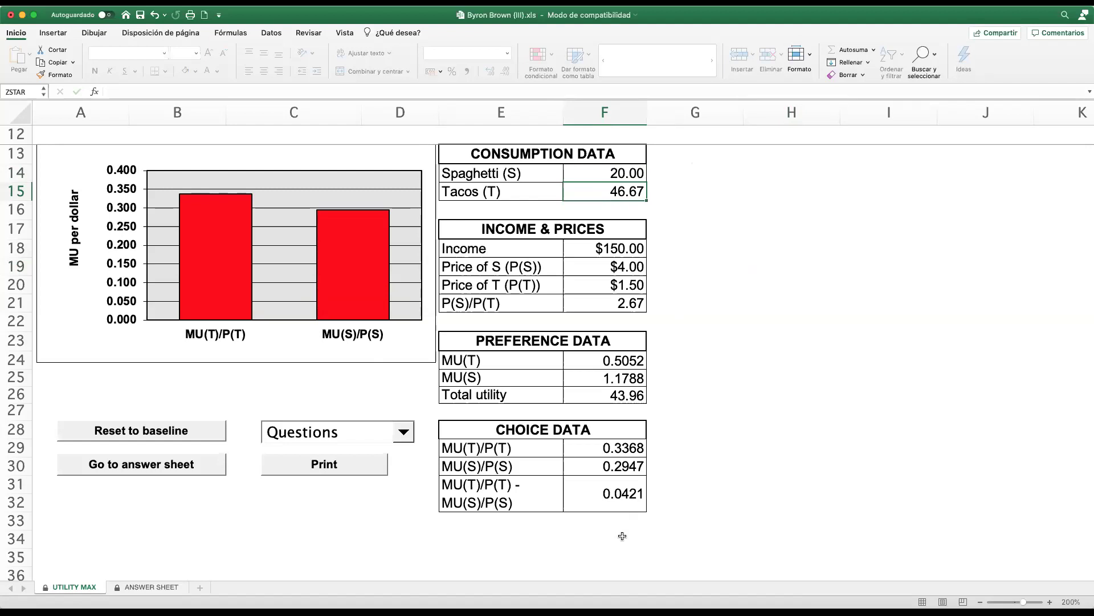
- Set the Spaghetti (S) consumption back to 30
left_click(620, 173)
type("30")
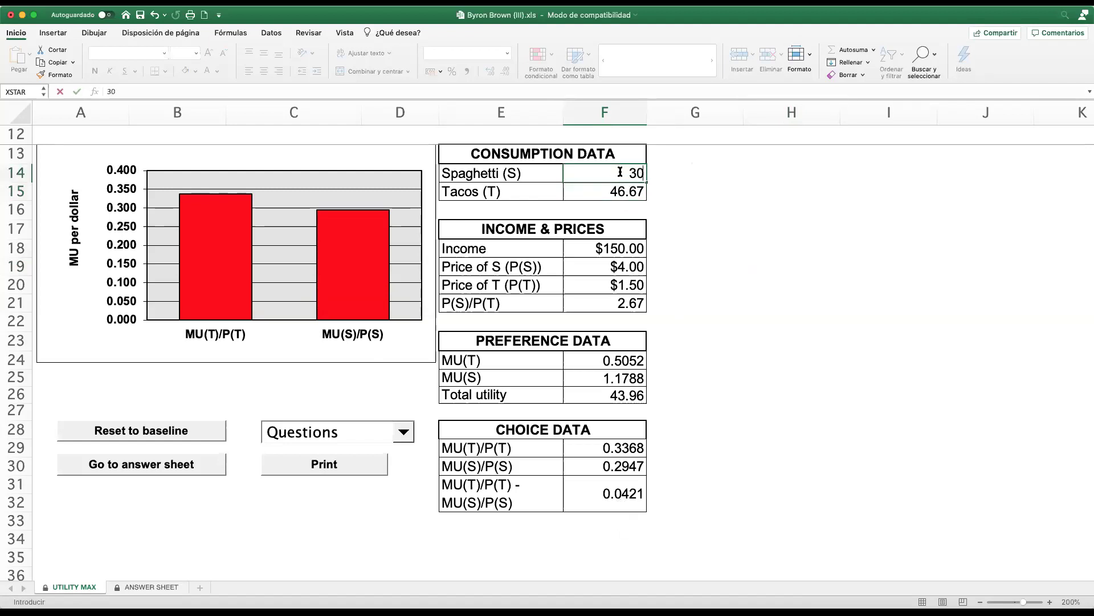
key("Return")
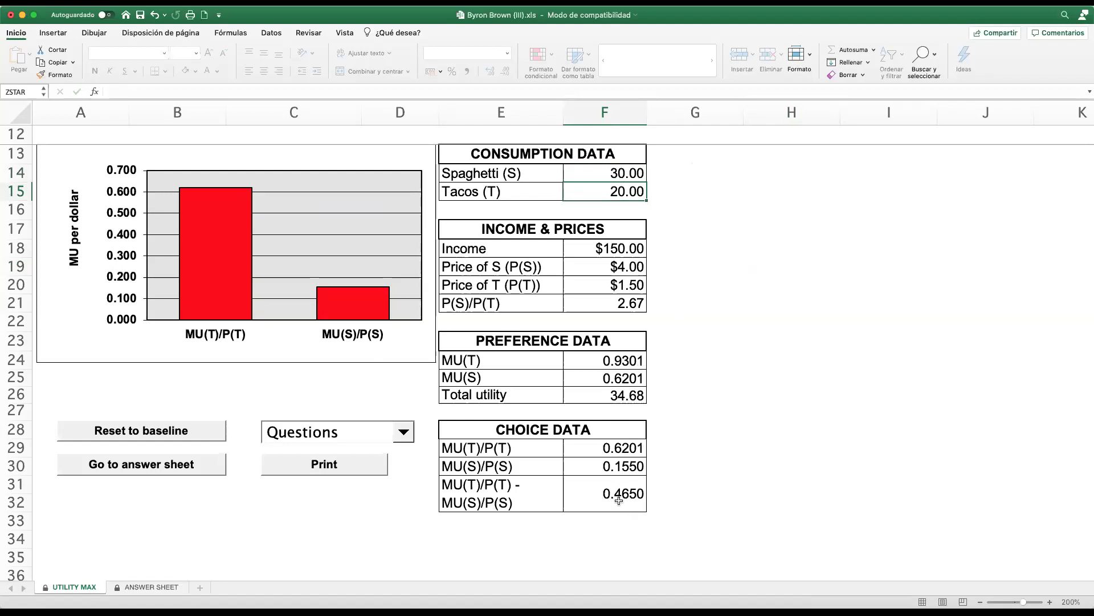
- Set the Spaghetti (S) consumption to 20 again
left_click(615, 173)
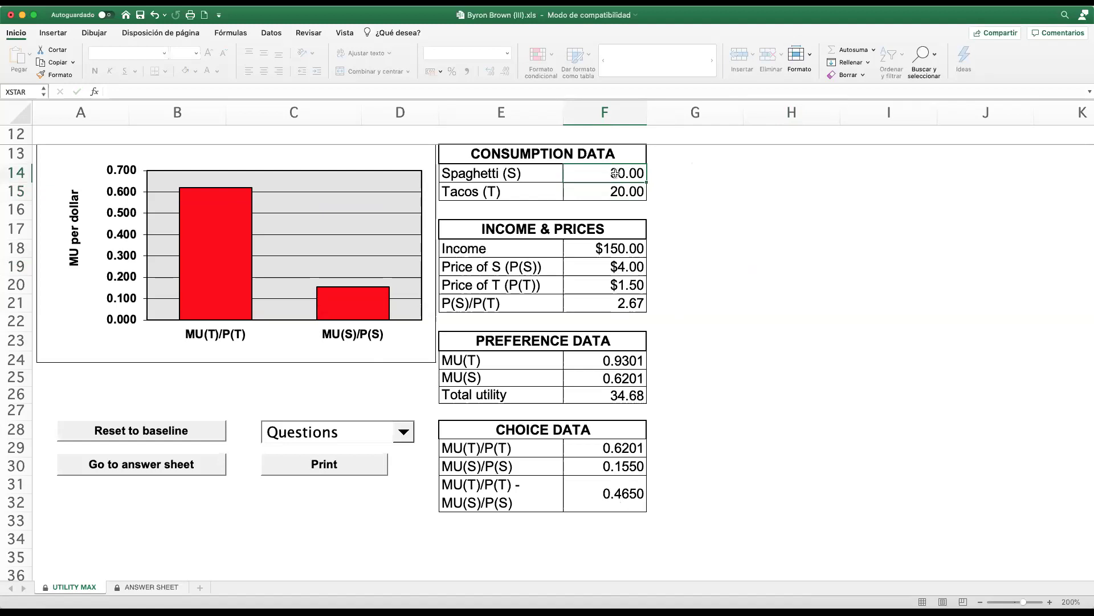
type("20")
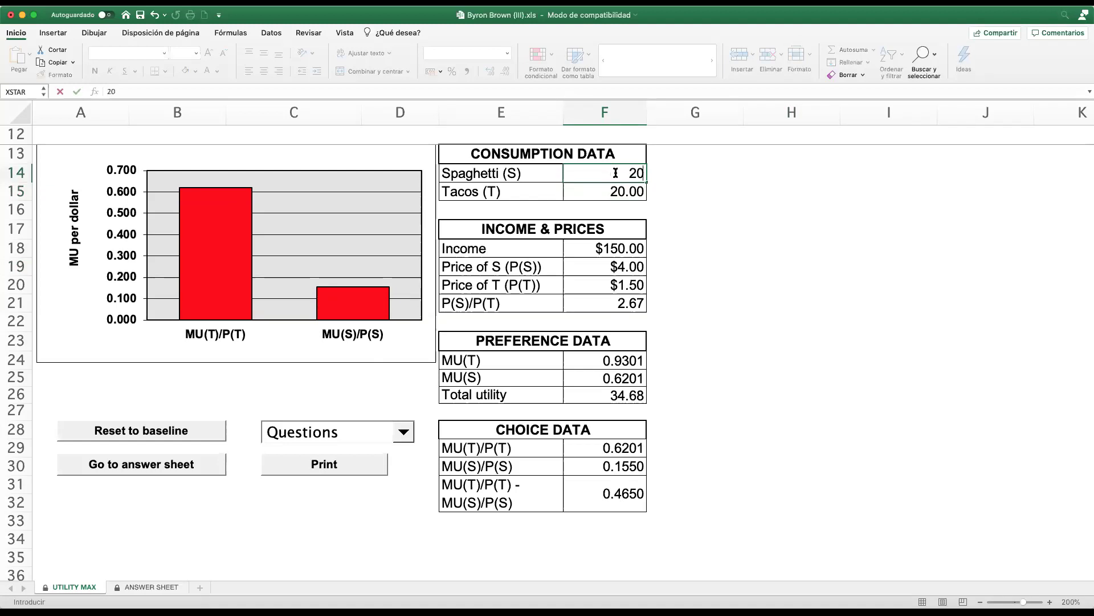
key("Return")
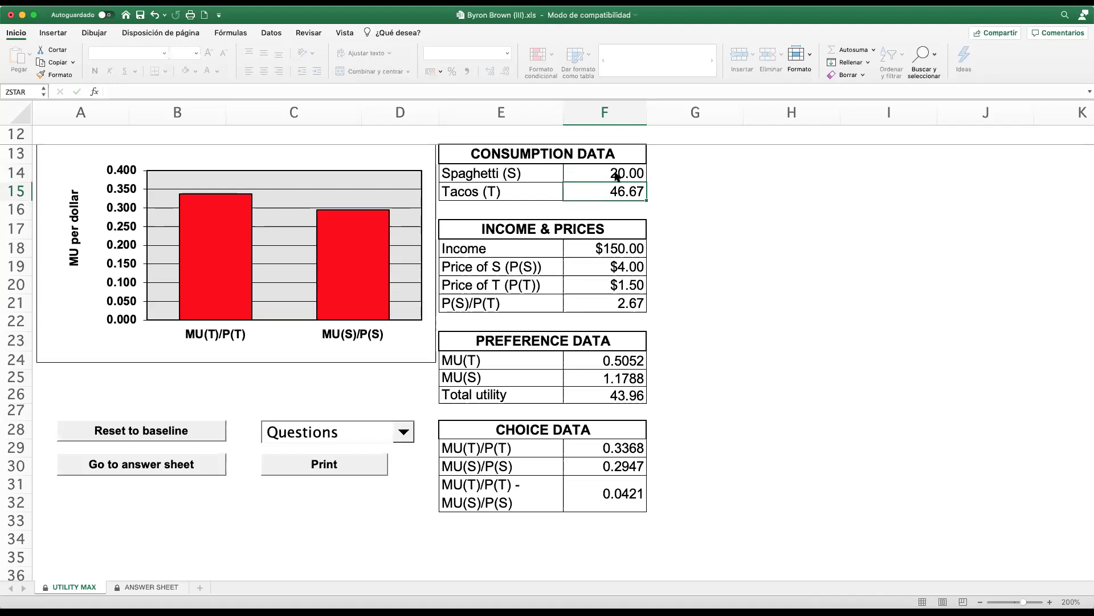
- Set the Spaghetti (S) consumption to 19
left_click(617, 175)
type("19")
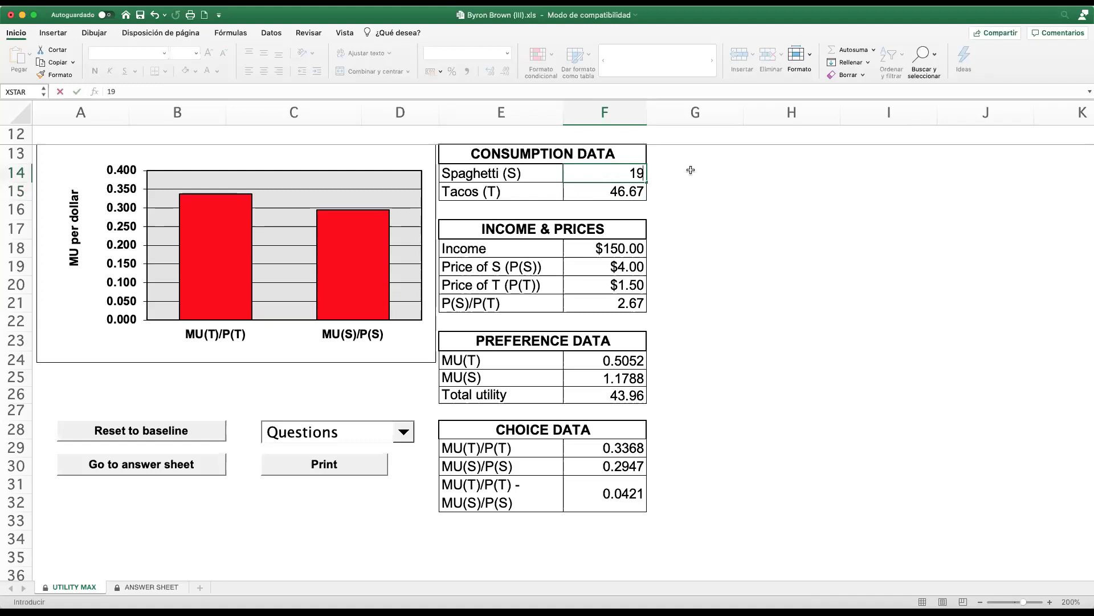
key("Return")
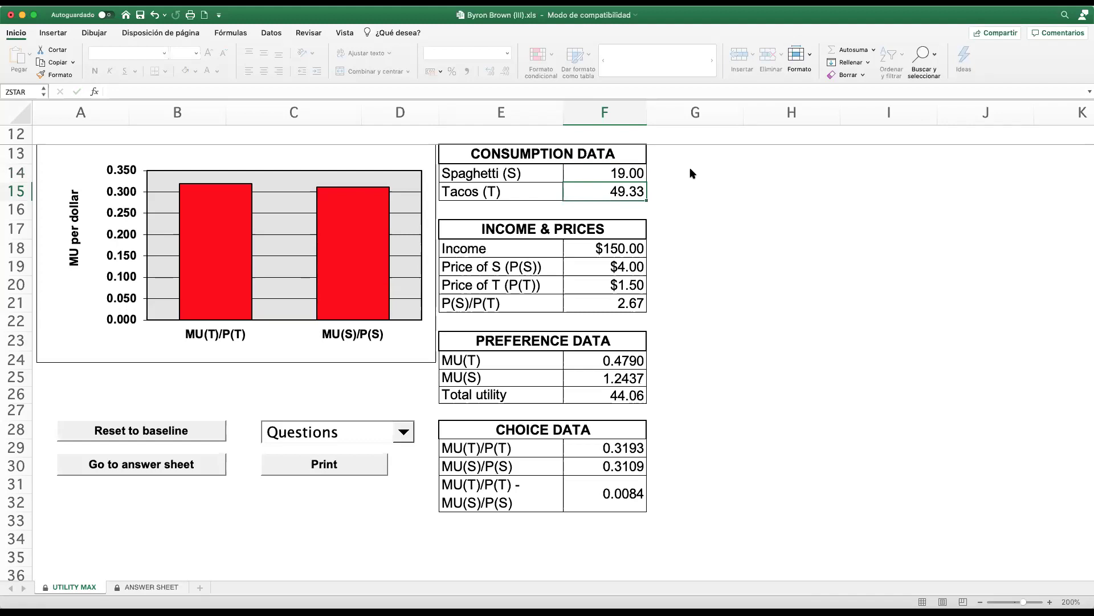